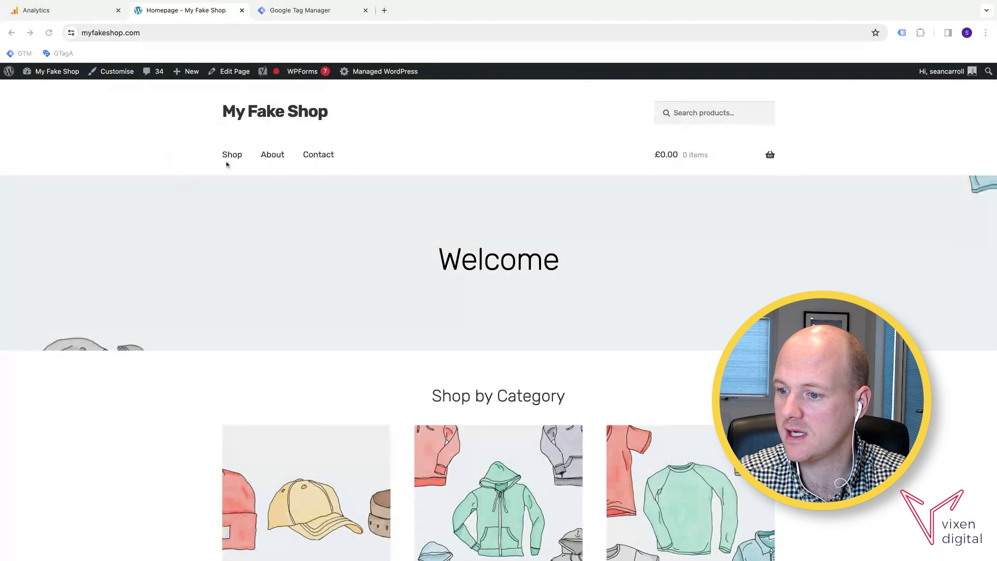
Step: Open the myfakeshop.com Contact page and scroll past the map to its Email and Phone links
{"action": "scroll", "coordinate": [223, 166], "scroll_direction": "down", "scroll_amount": 1}
{"action": "scroll", "coordinate": [218, 169], "scroll_direction": "down", "scroll_amount": 2}
{"action": "scroll", "coordinate": [197, 169], "scroll_direction": "up", "scroll_amount": 3}
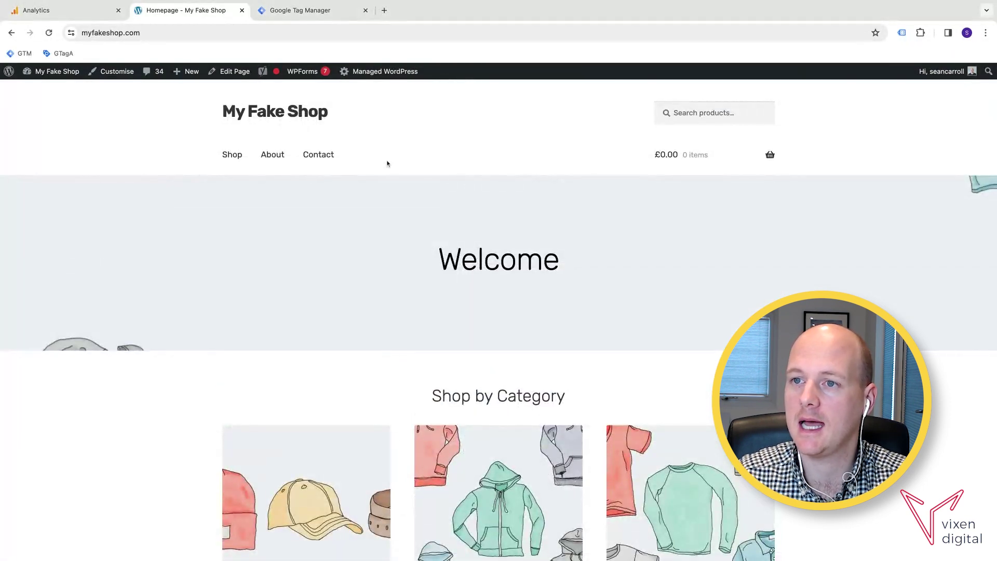
{"action": "left_click", "coordinate": [322, 159]}
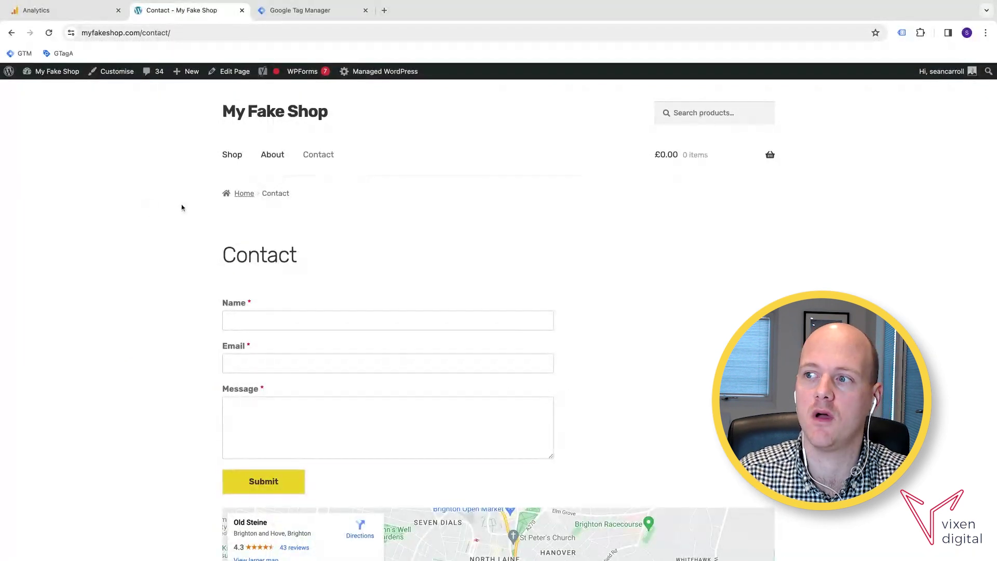
{"action": "scroll", "coordinate": [192, 213], "scroll_direction": "down", "scroll_amount": 9}
{"action": "scroll", "coordinate": [187, 218], "scroll_direction": "up", "scroll_amount": 2}
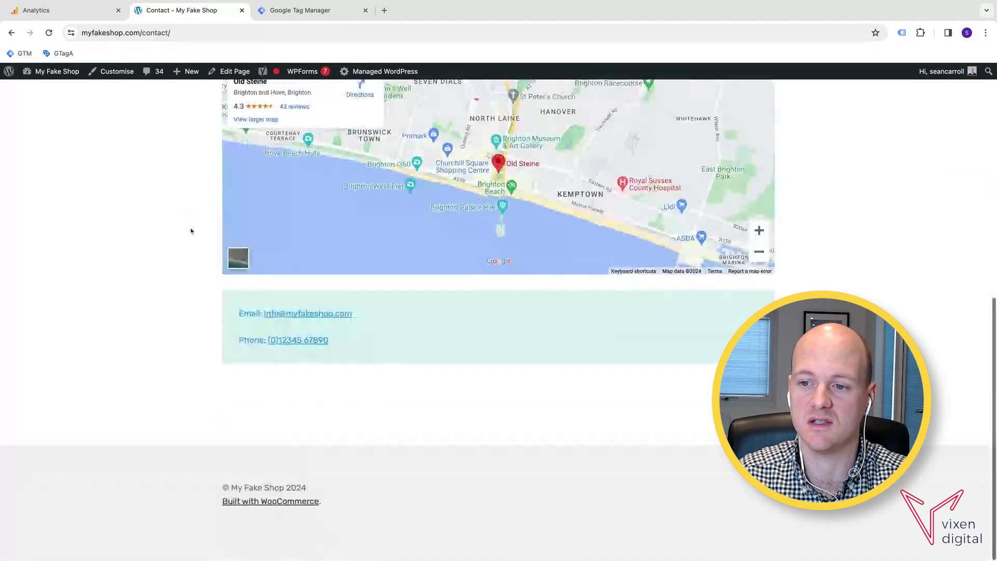
{"action": "scroll", "coordinate": [185, 222], "scroll_direction": "up", "scroll_amount": 6}
{"action": "scroll", "coordinate": [189, 185], "scroll_direction": "down", "scroll_amount": 8}
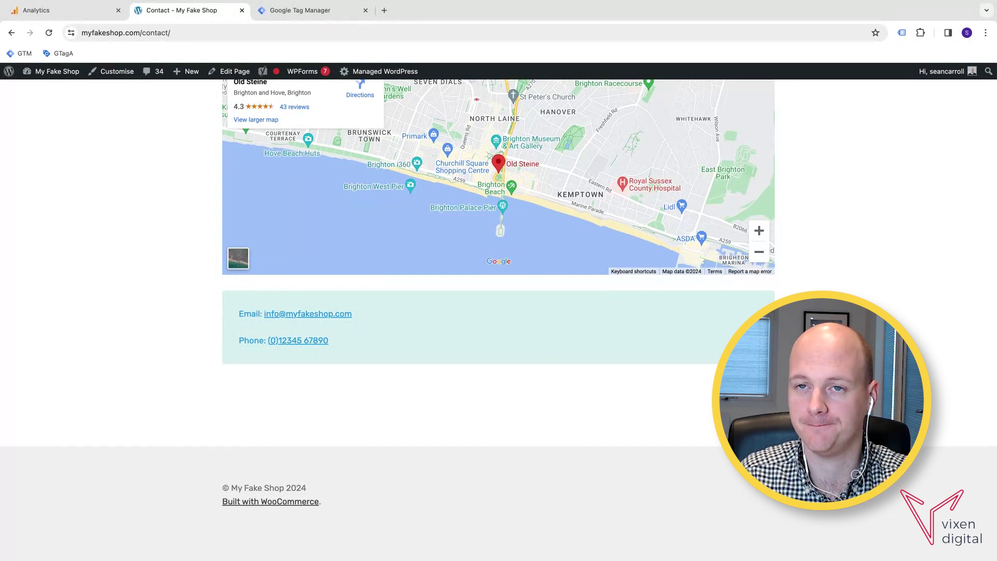
{"action": "left_click", "coordinate": [290, 14]}
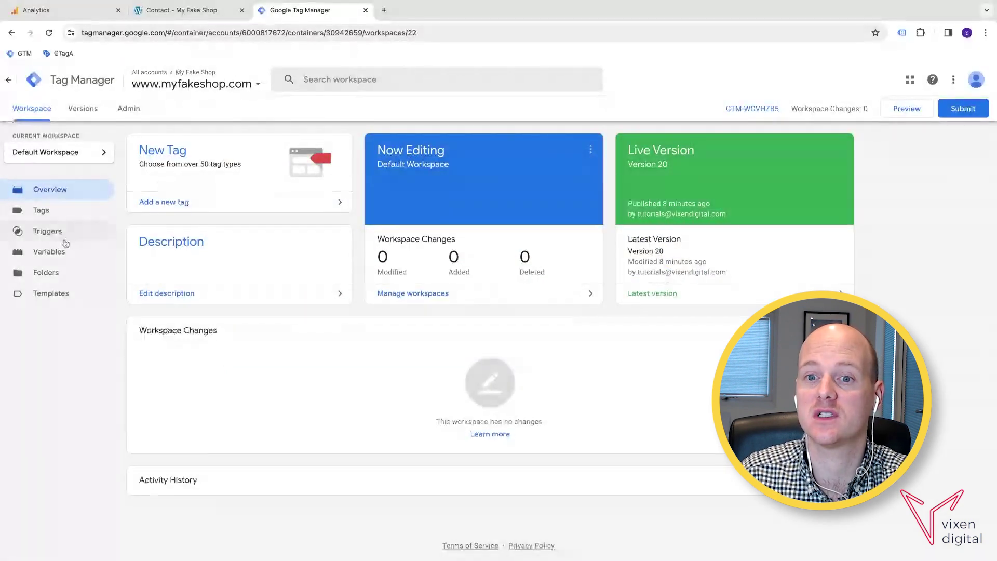
{"action": "left_click", "coordinate": [60, 253]}
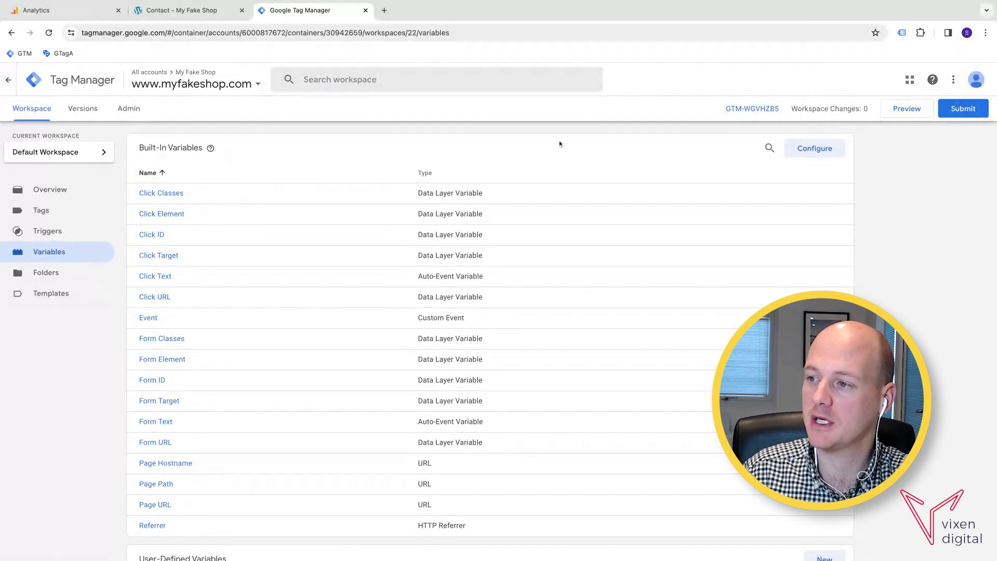
{"action": "left_click", "coordinate": [823, 151]}
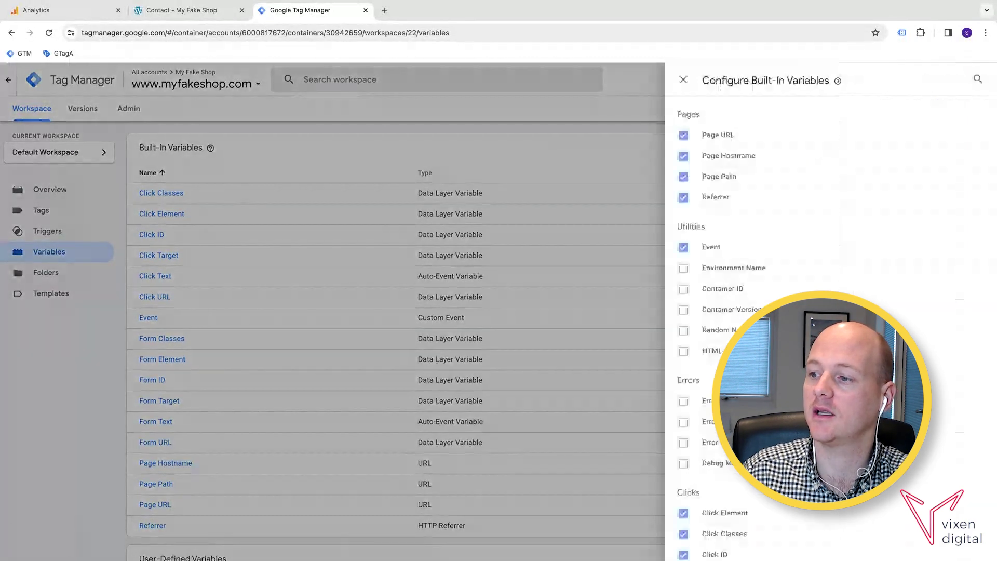
{"action": "scroll", "coordinate": [729, 315], "scroll_direction": "down", "scroll_amount": 3}
{"action": "scroll", "coordinate": [729, 315], "scroll_direction": "down", "scroll_amount": 2}
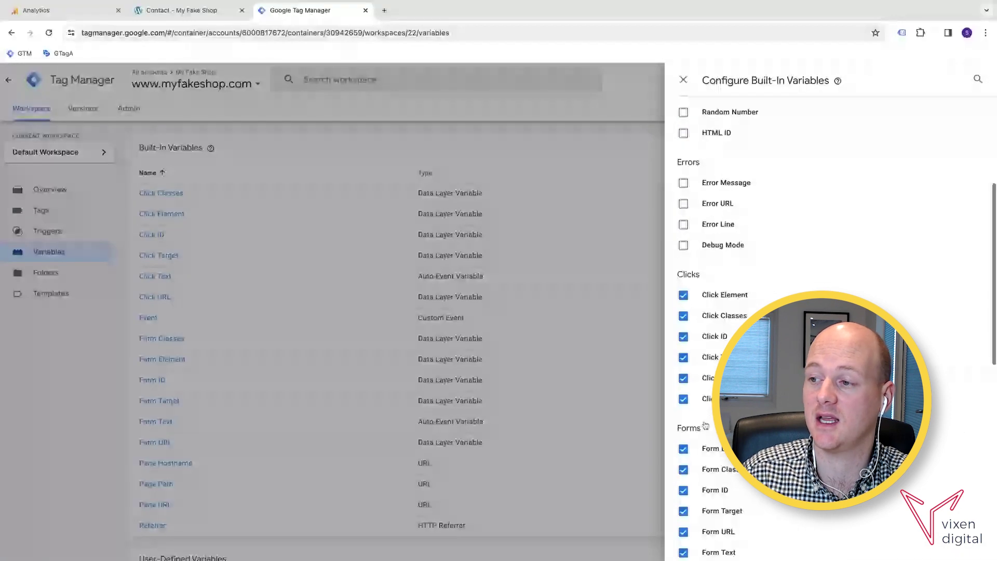
{"action": "scroll", "coordinate": [705, 426], "scroll_direction": "down", "scroll_amount": 3}
{"action": "scroll", "coordinate": [726, 333], "scroll_direction": "up", "scroll_amount": 2}
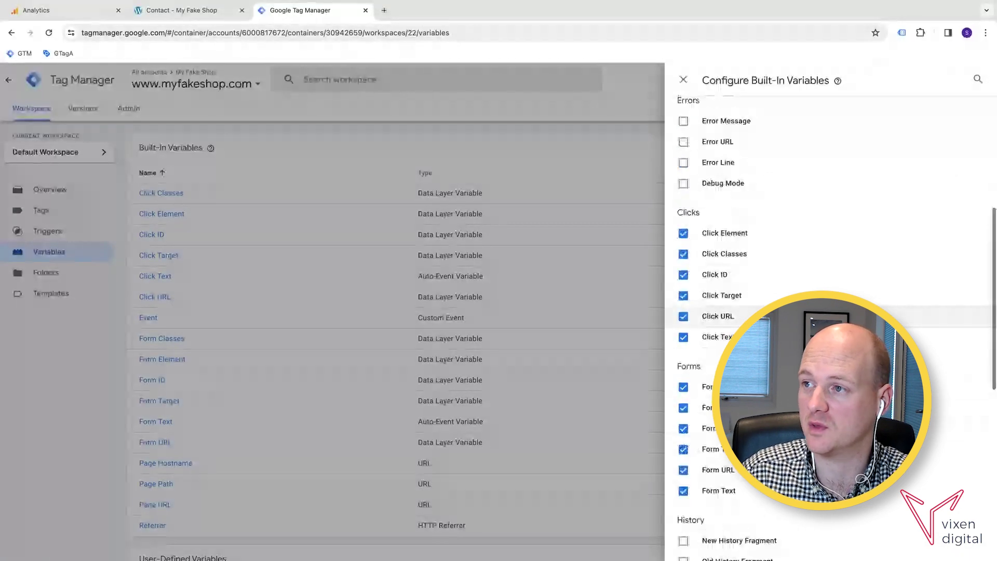
{"action": "scroll", "coordinate": [717, 259], "scroll_direction": "up", "scroll_amount": 5}
{"action": "left_click", "coordinate": [683, 81]}
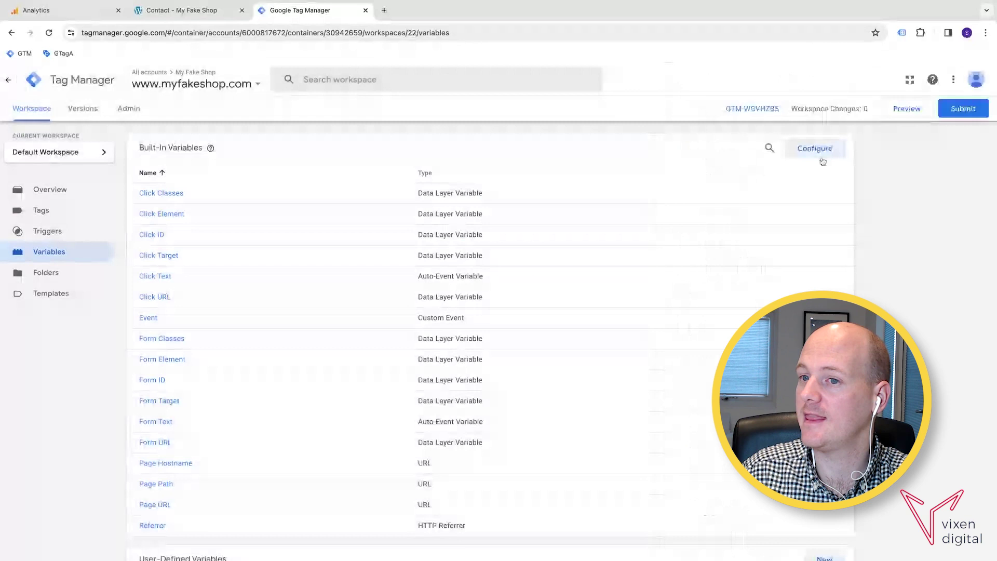
Step: Confirm 'Clicks - all clicks' stays a Click - All Elements trigger on All Clicks, closing without saving
{"action": "left_click", "coordinate": [45, 234]}
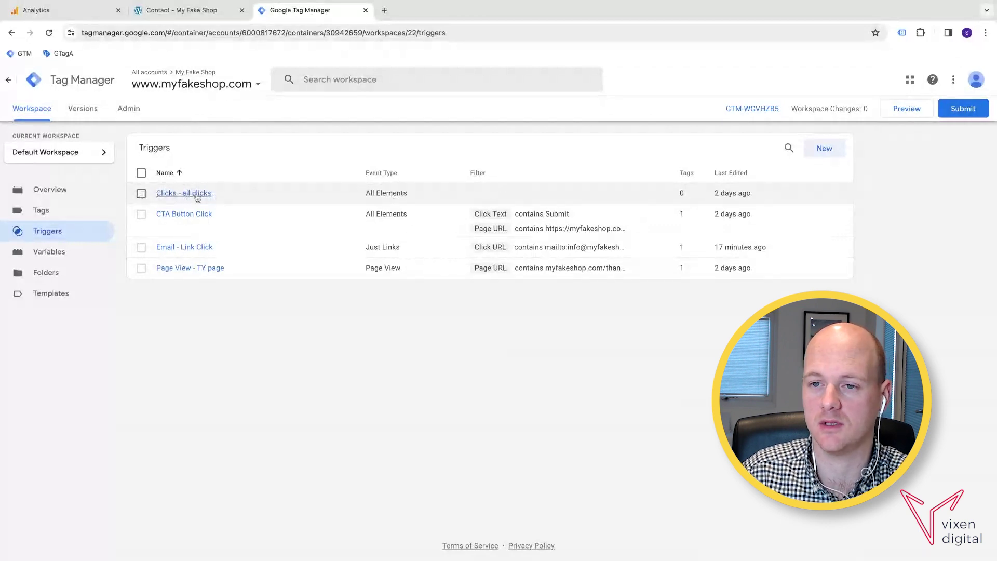
{"action": "left_click", "coordinate": [197, 193]}
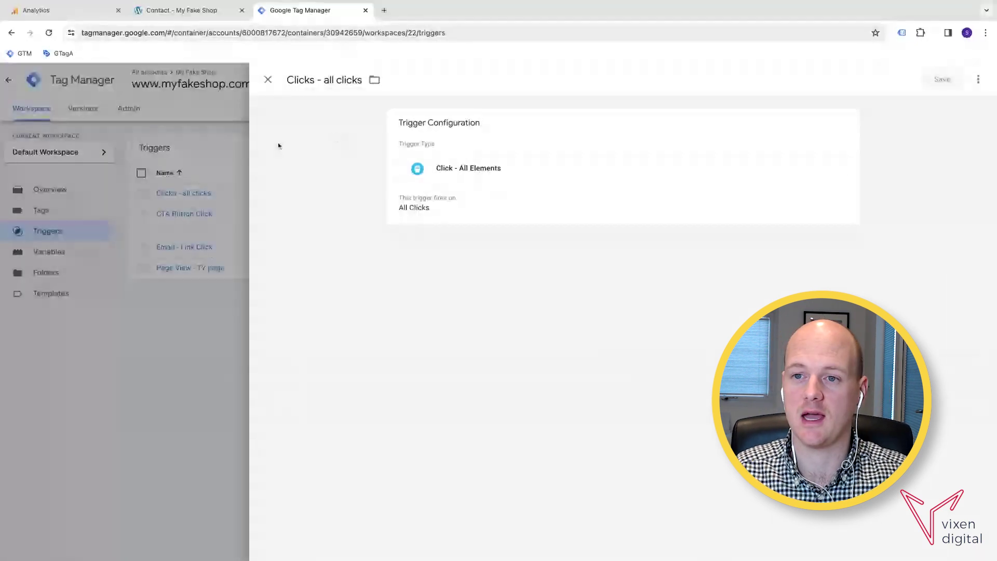
{"action": "left_click", "coordinate": [268, 80]}
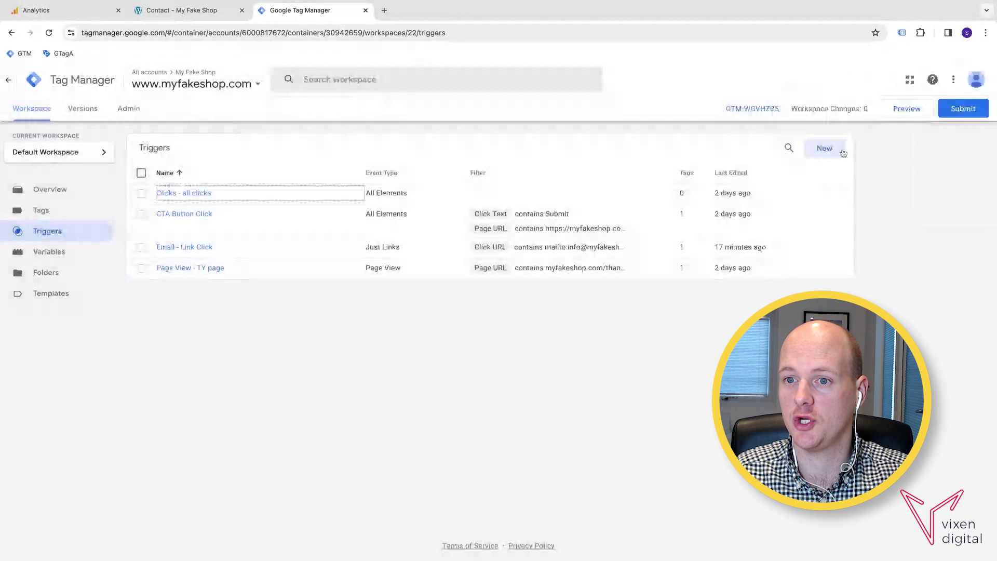
{"action": "left_click", "coordinate": [213, 194]}
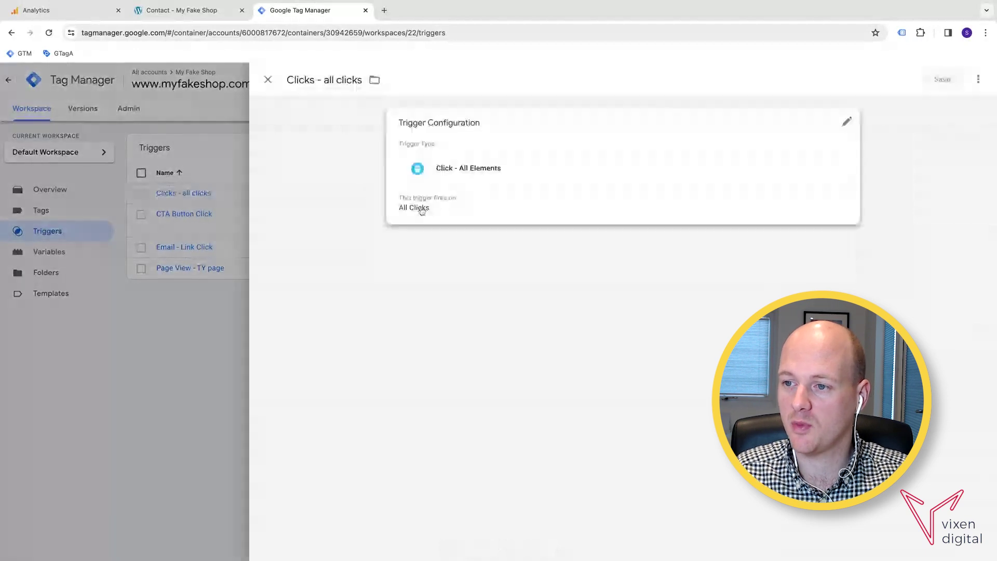
{"action": "left_click", "coordinate": [498, 172]}
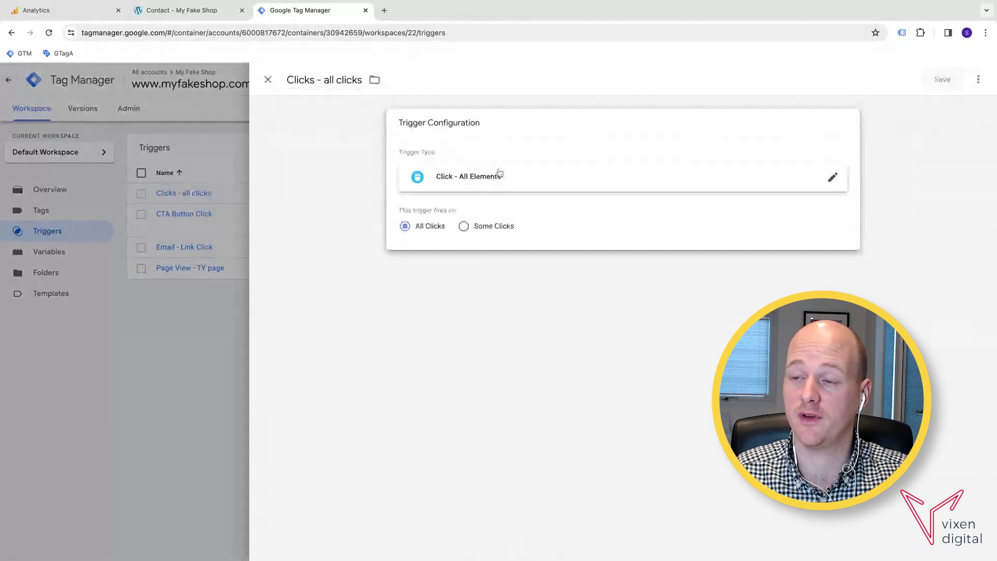
{"action": "left_click", "coordinate": [574, 180]}
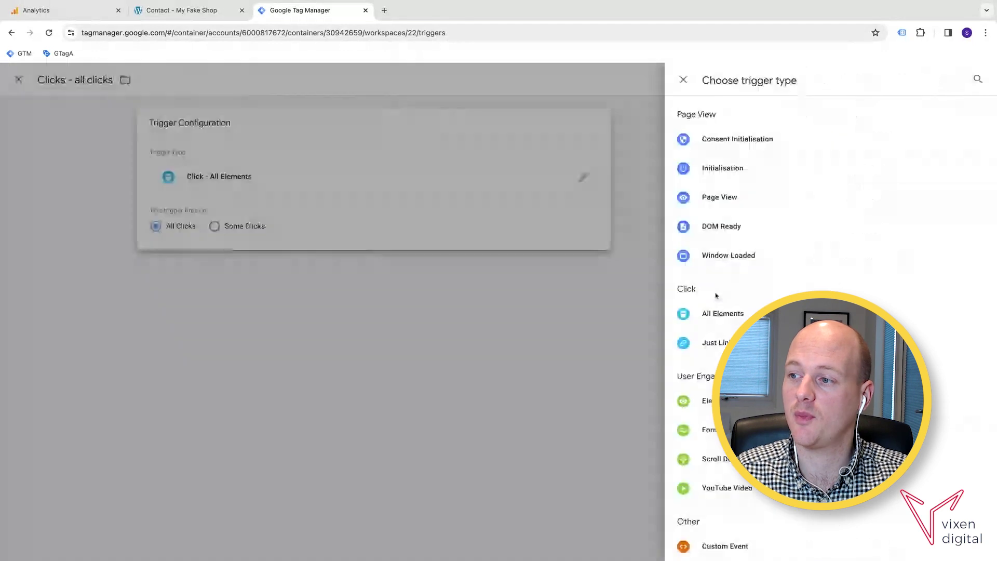
{"action": "left_click", "coordinate": [733, 319]}
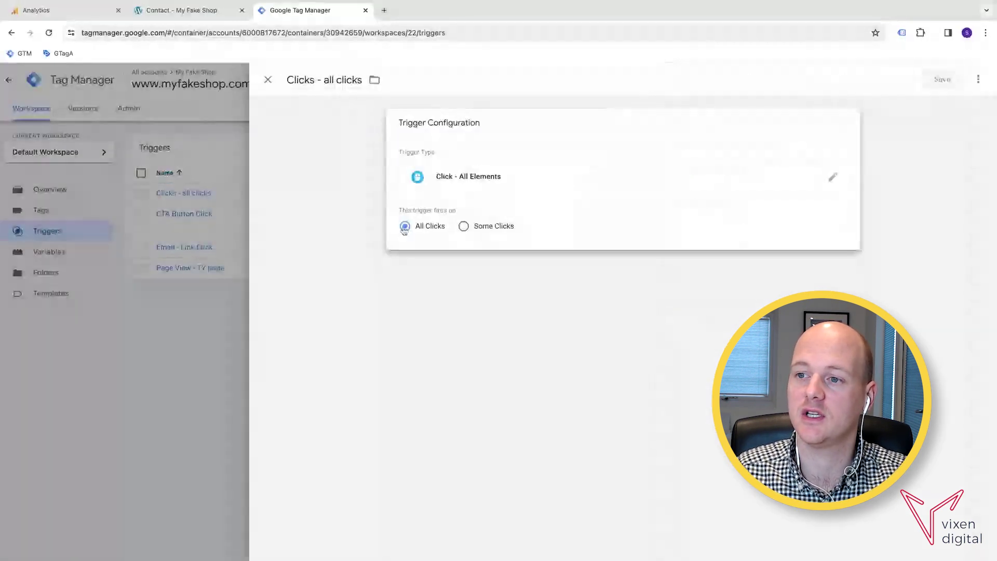
{"action": "left_click", "coordinate": [349, 199]}
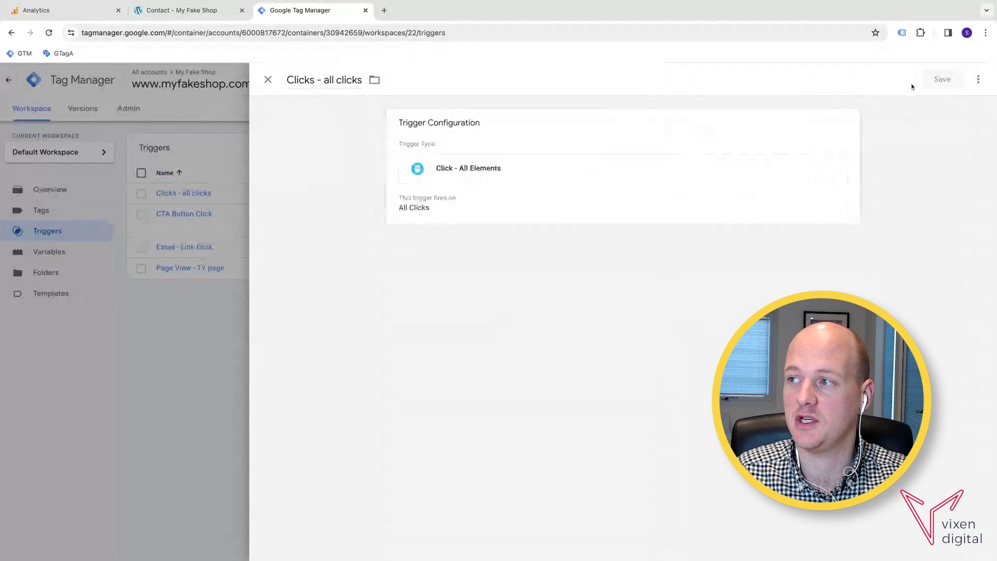
{"action": "left_click", "coordinate": [269, 80]}
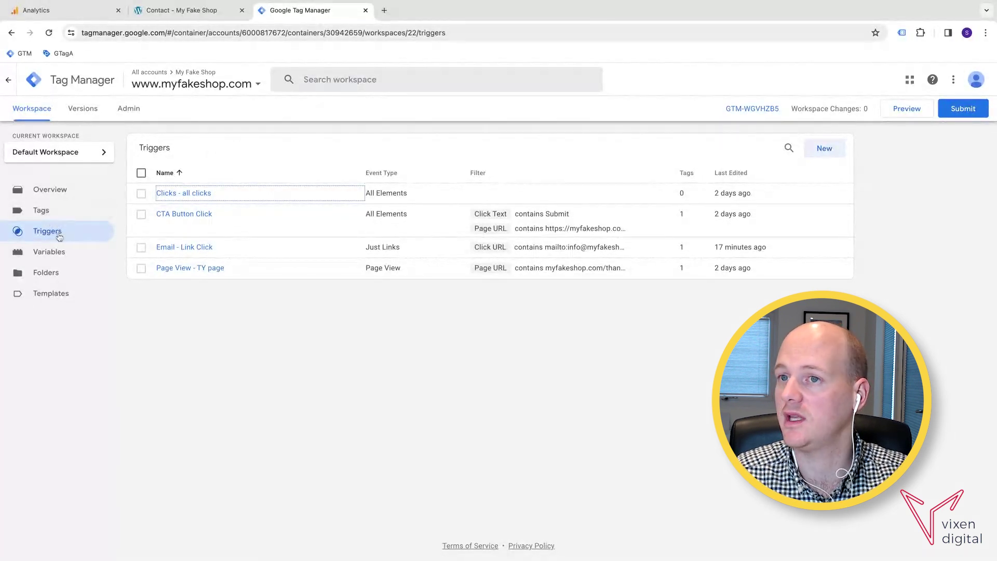
{"action": "left_click", "coordinate": [903, 108]}
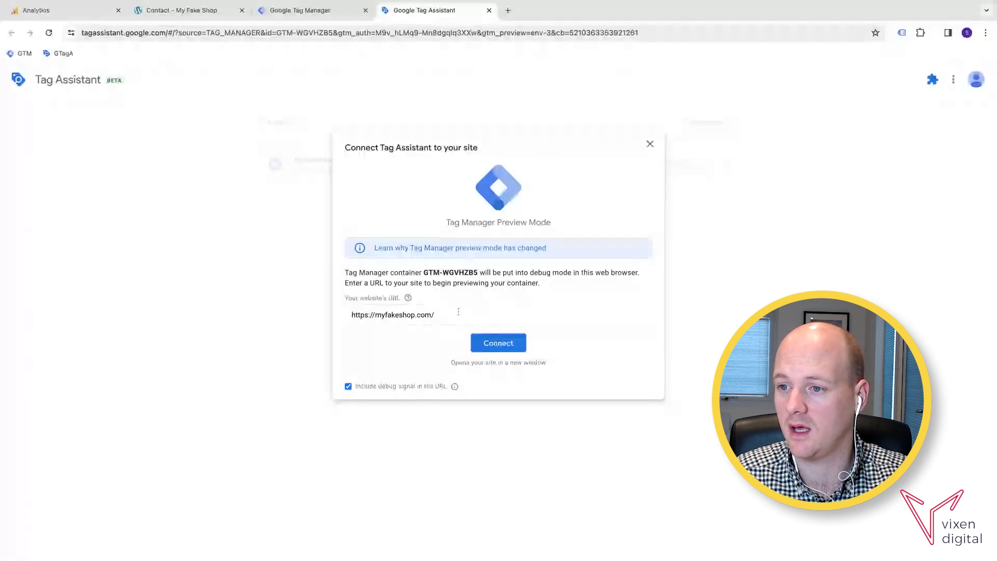
{"action": "left_click", "coordinate": [498, 342]}
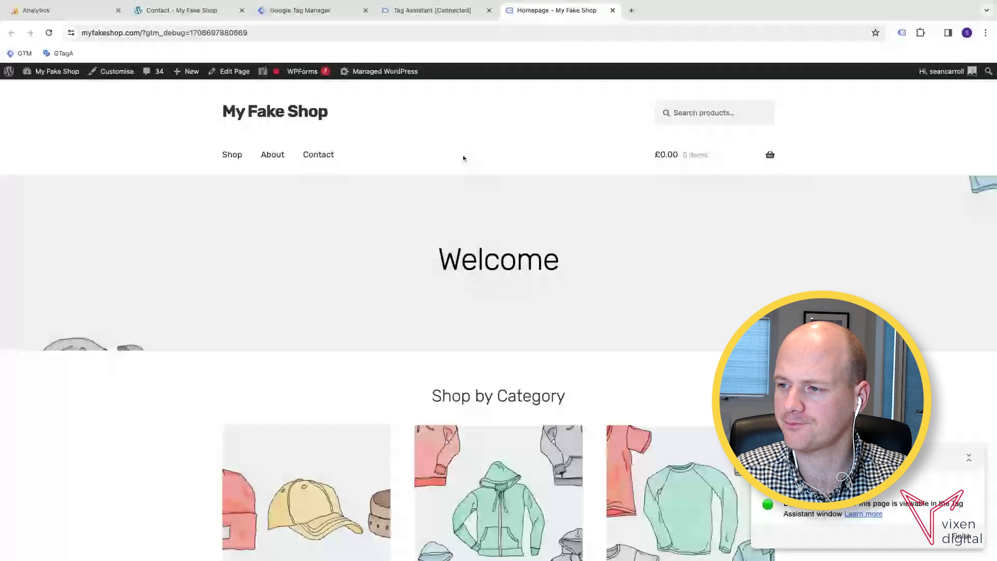
Step: In the debug tab, open the Contact page and scroll down to the email and phone links
{"action": "left_click", "coordinate": [321, 159]}
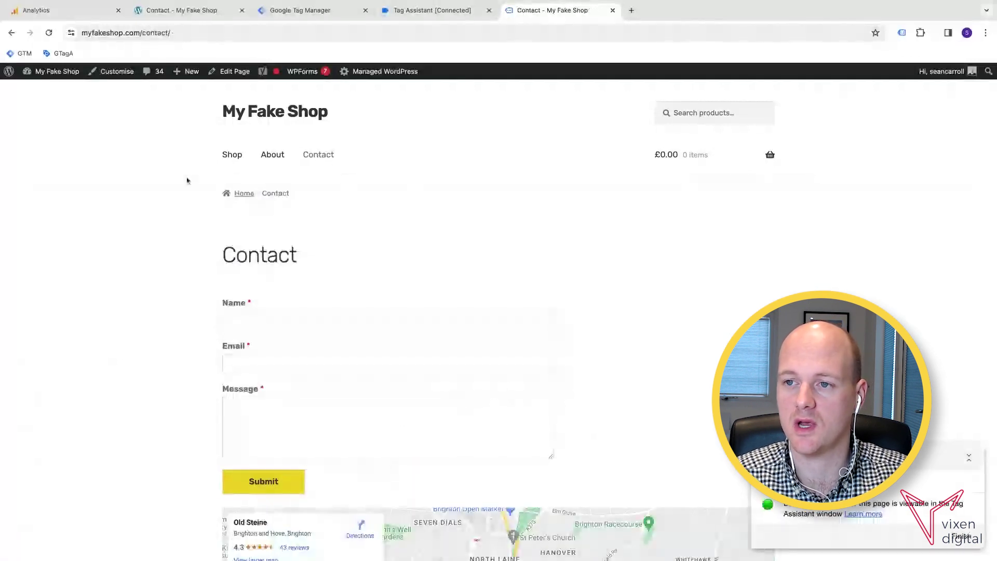
{"action": "scroll", "coordinate": [203, 179], "scroll_direction": "down", "scroll_amount": 3}
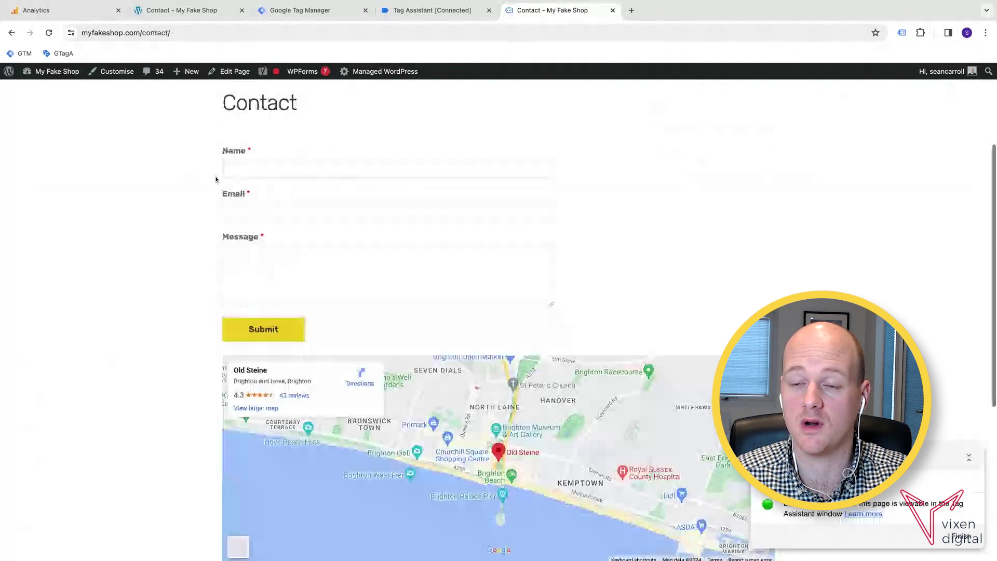
{"action": "scroll", "coordinate": [216, 179], "scroll_direction": "down", "scroll_amount": 5}
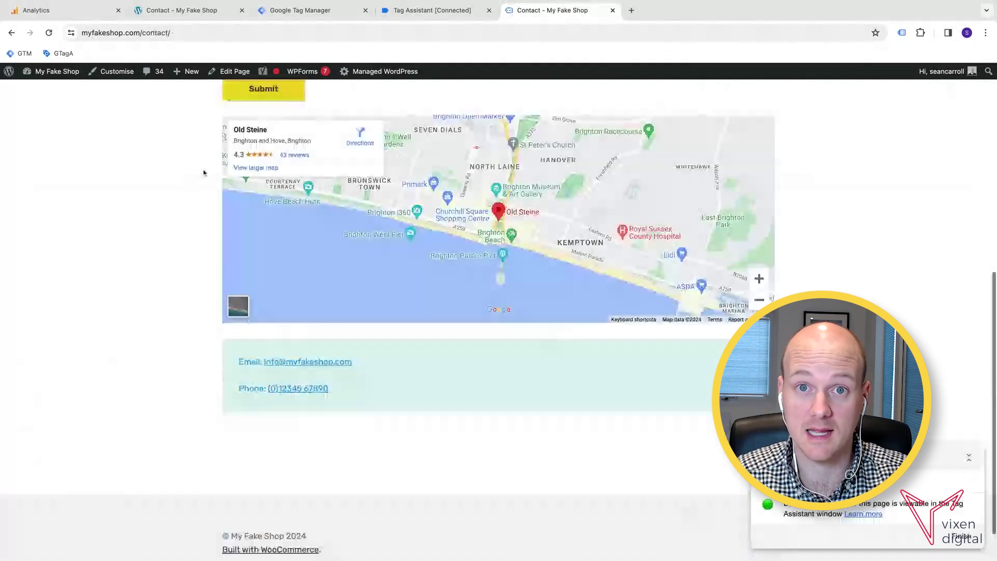
{"action": "scroll", "coordinate": [197, 178], "scroll_direction": "down", "scroll_amount": 1}
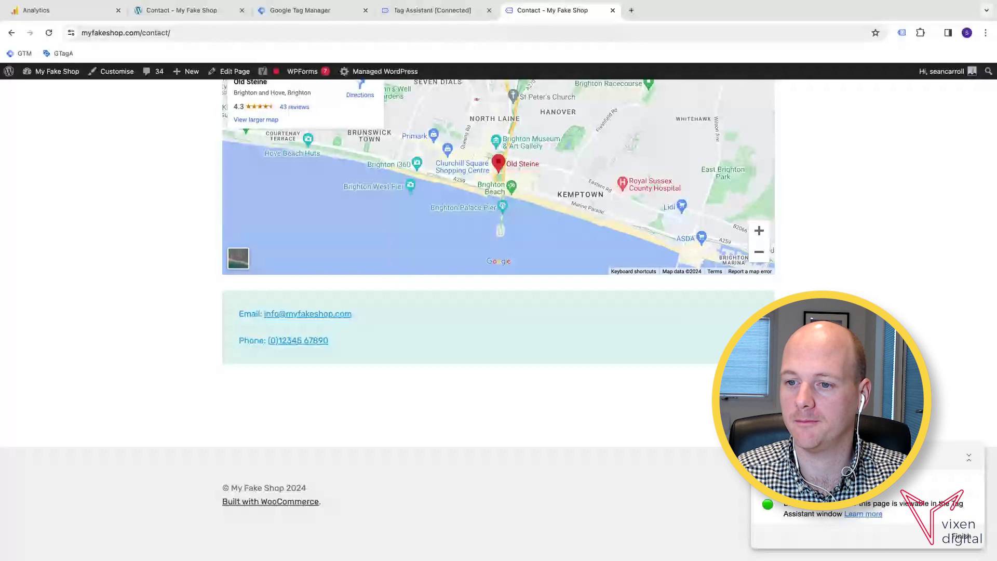
Step: In Tag Assistant, view the variables of the Click event recorded on the Contact page
{"action": "left_click", "coordinate": [440, 11]}
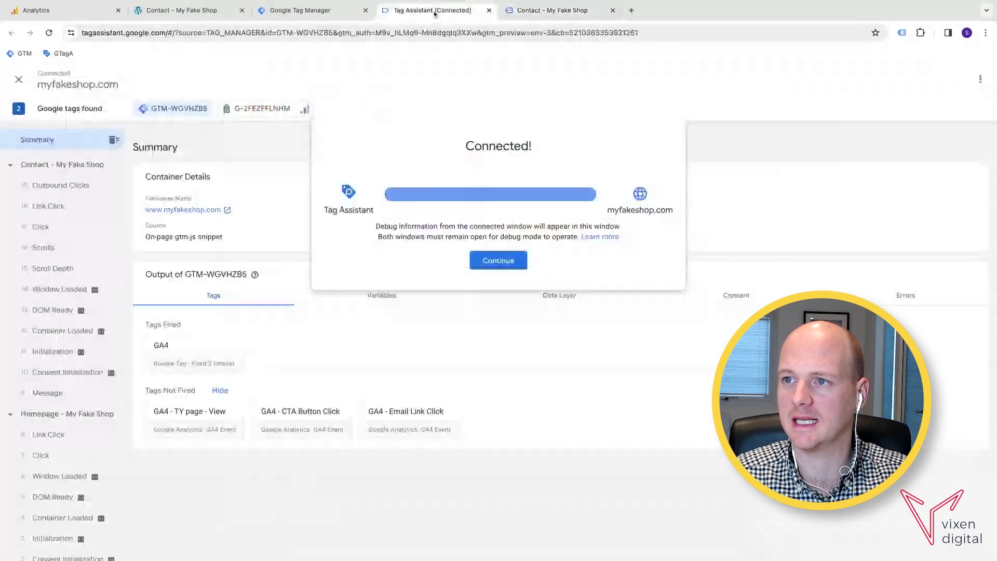
{"action": "left_click", "coordinate": [500, 258]}
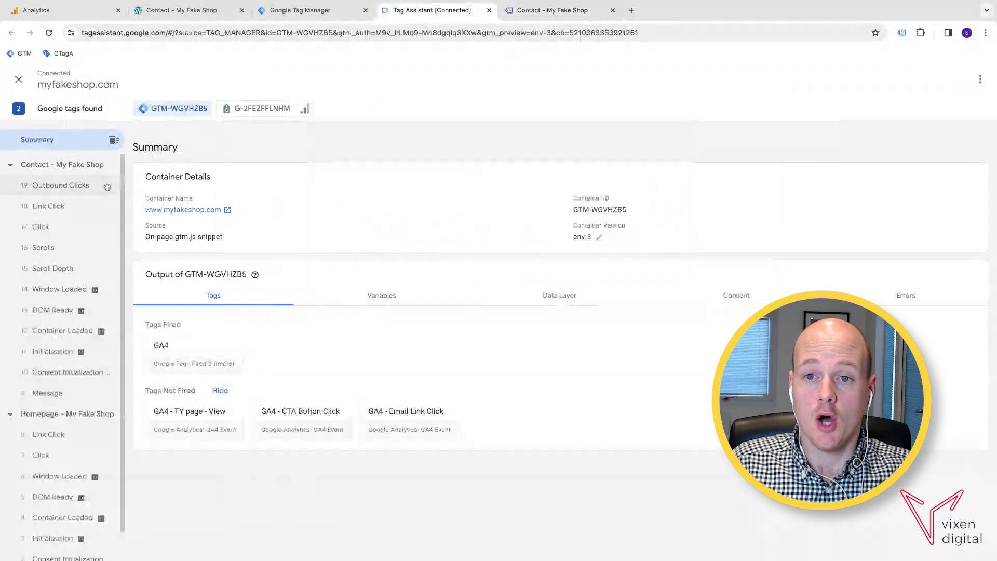
{"action": "left_click", "coordinate": [59, 165]}
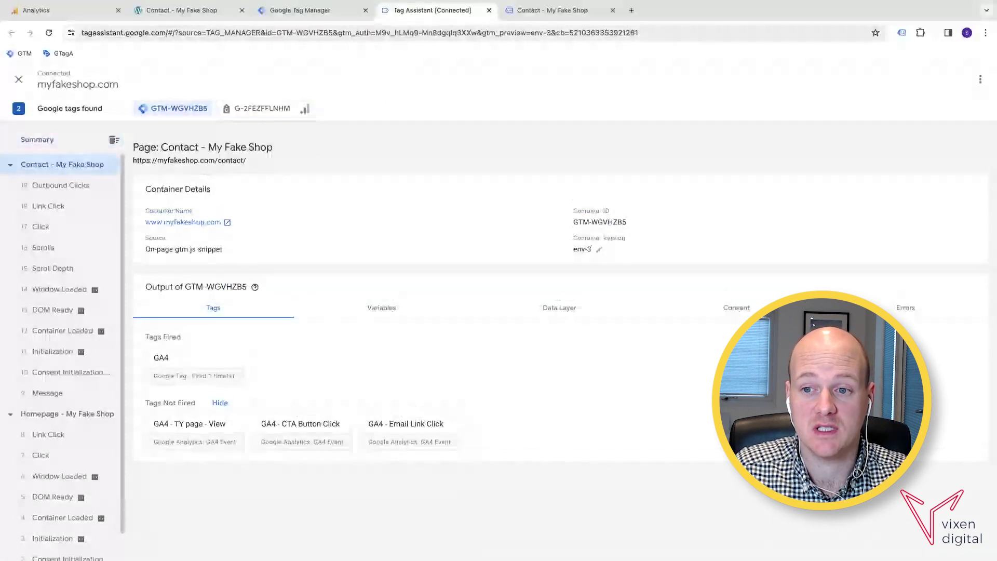
{"action": "left_click", "coordinate": [52, 229]}
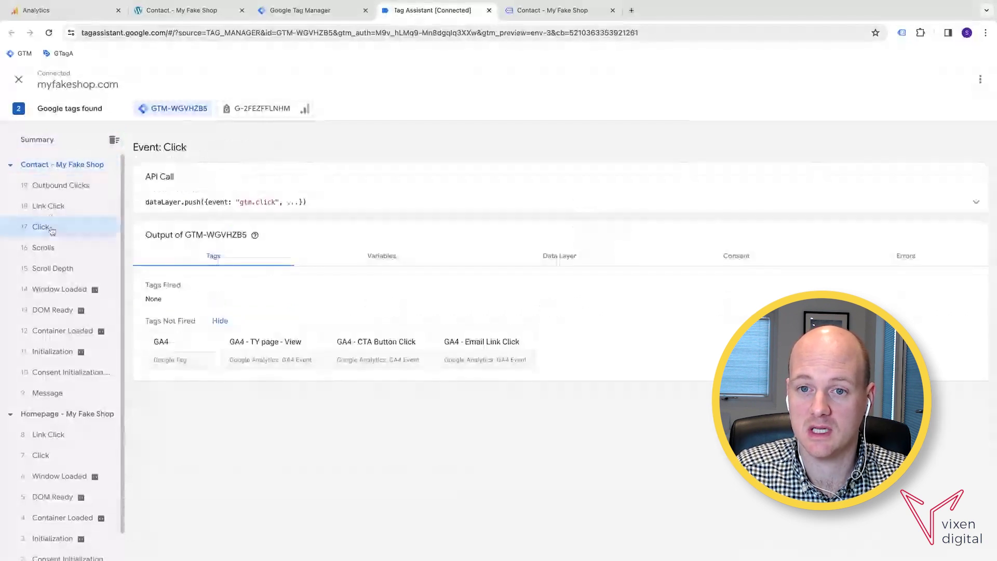
{"action": "left_click", "coordinate": [387, 260]}
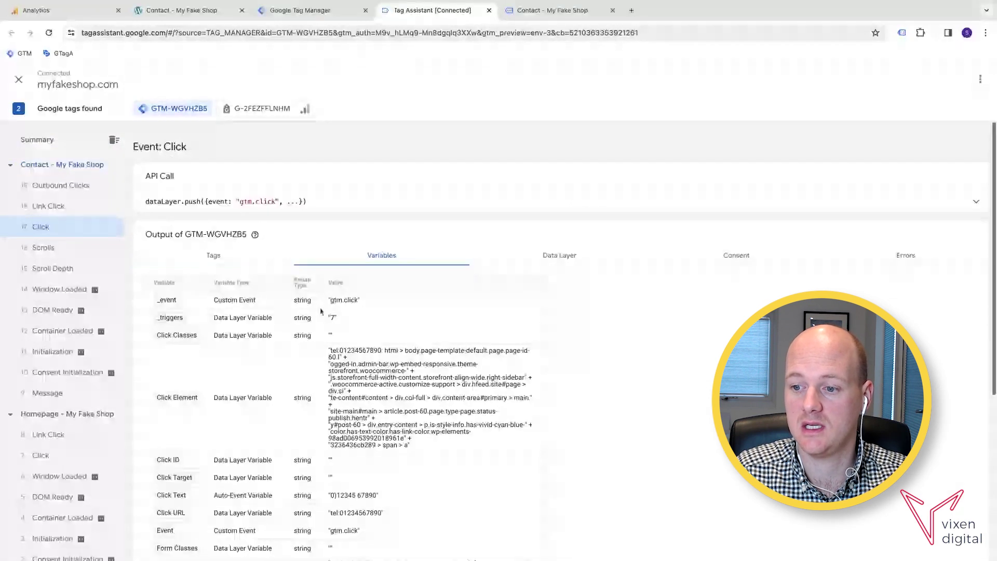
{"action": "scroll", "coordinate": [320, 310], "scroll_direction": "down", "scroll_amount": 3}
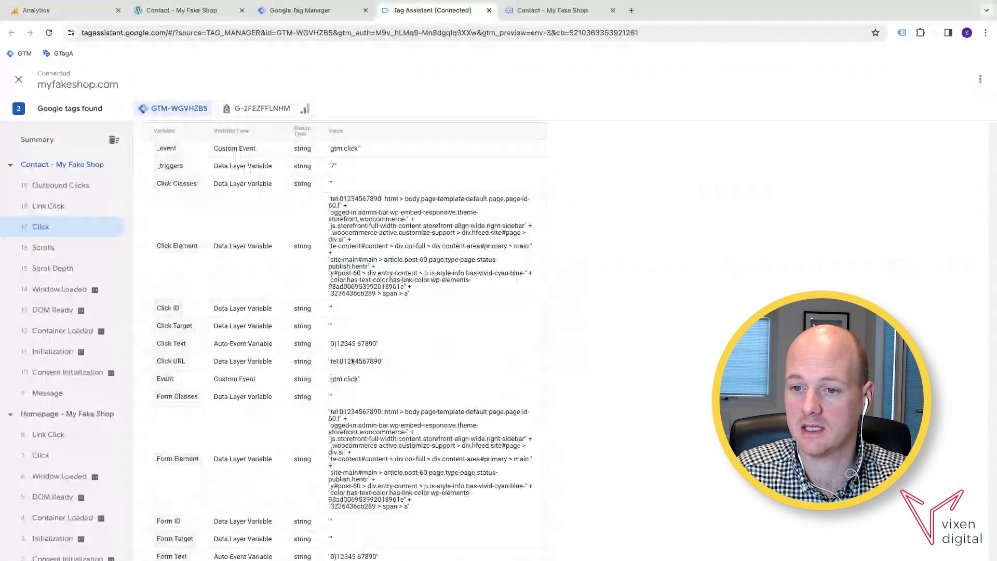
Step: Compare the Link Click event's variables against the Click event's, noting its tel: Click URL
{"action": "left_click", "coordinate": [52, 206]}
{"action": "left_click", "coordinate": [61, 227]}
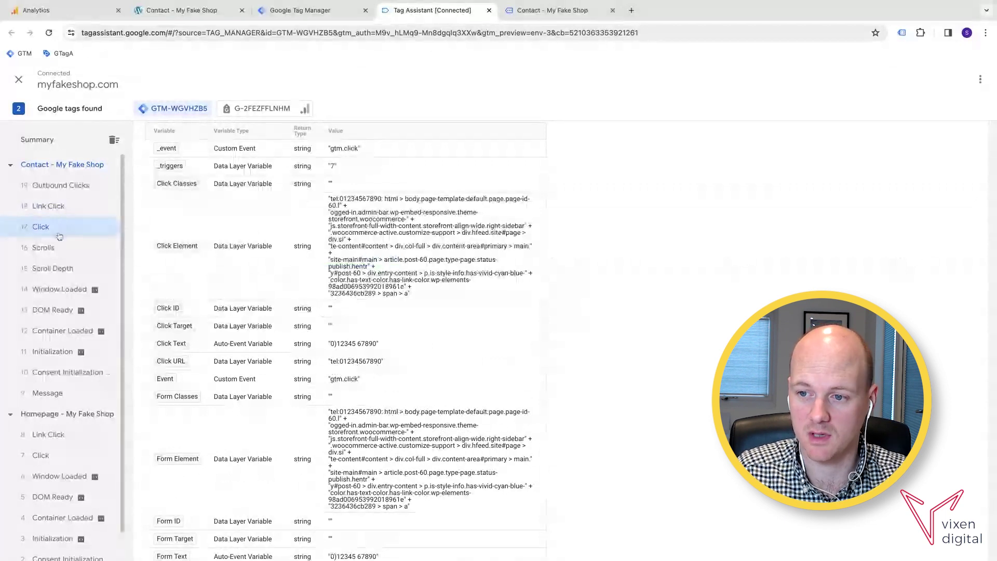
{"action": "left_click", "coordinate": [57, 206]}
{"action": "left_click", "coordinate": [67, 227]}
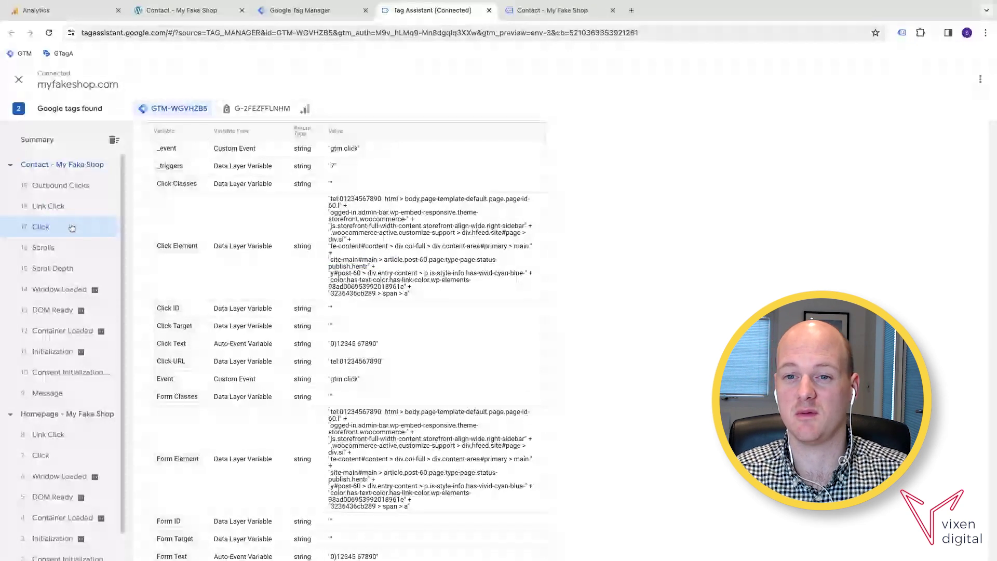
{"action": "left_click", "coordinate": [99, 210]}
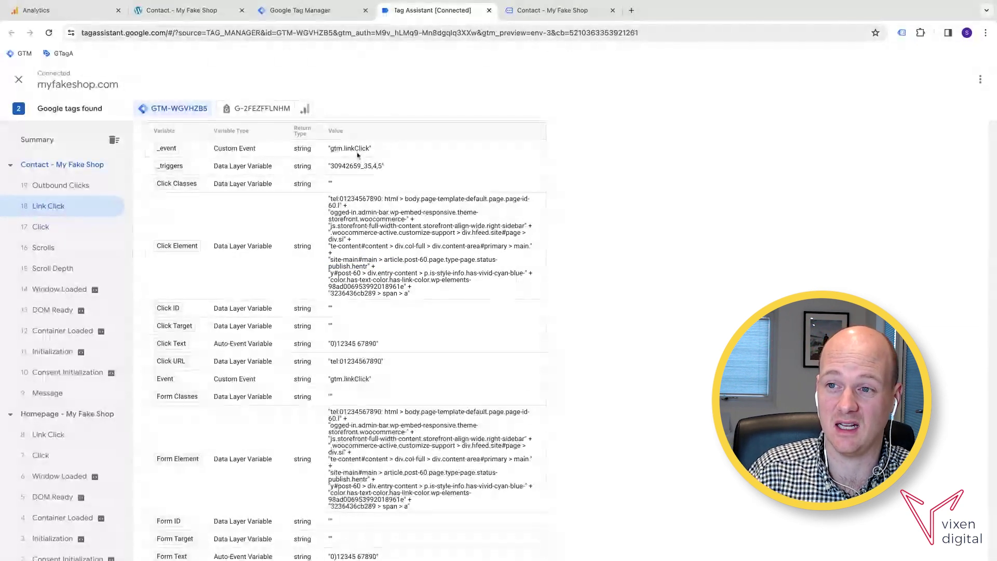
{"action": "left_click", "coordinate": [77, 222]}
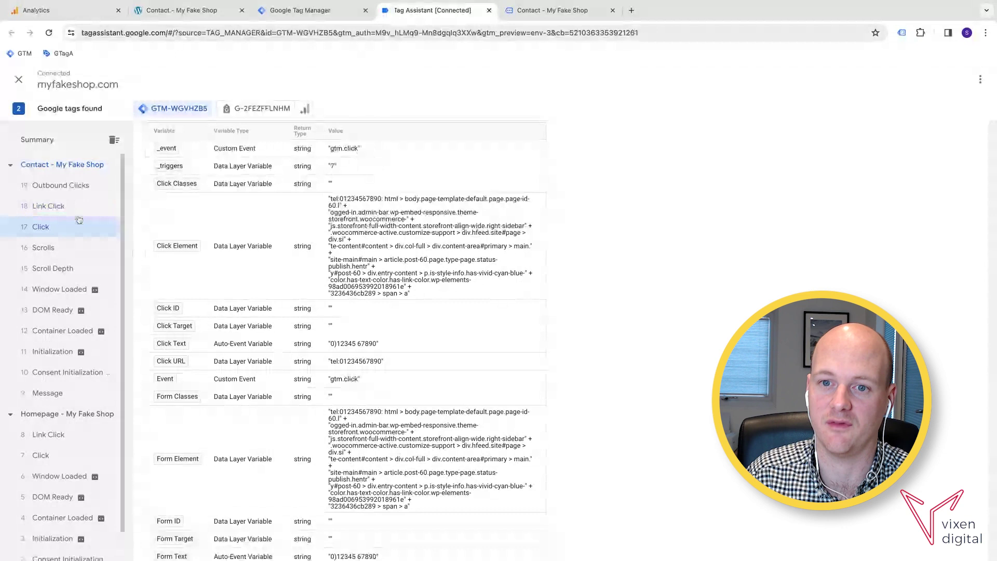
{"action": "left_click", "coordinate": [63, 206]}
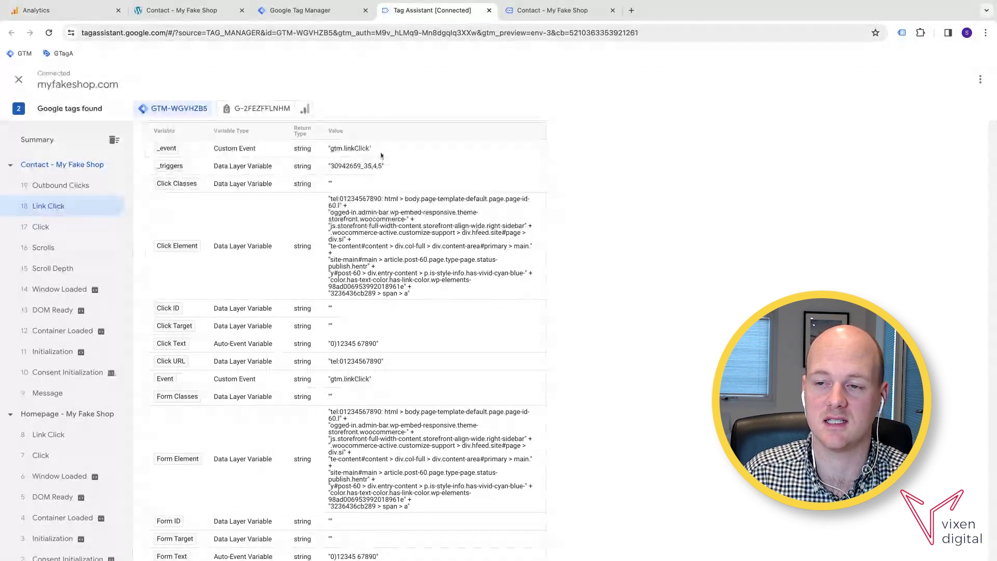
{"action": "left_click", "coordinate": [62, 226]}
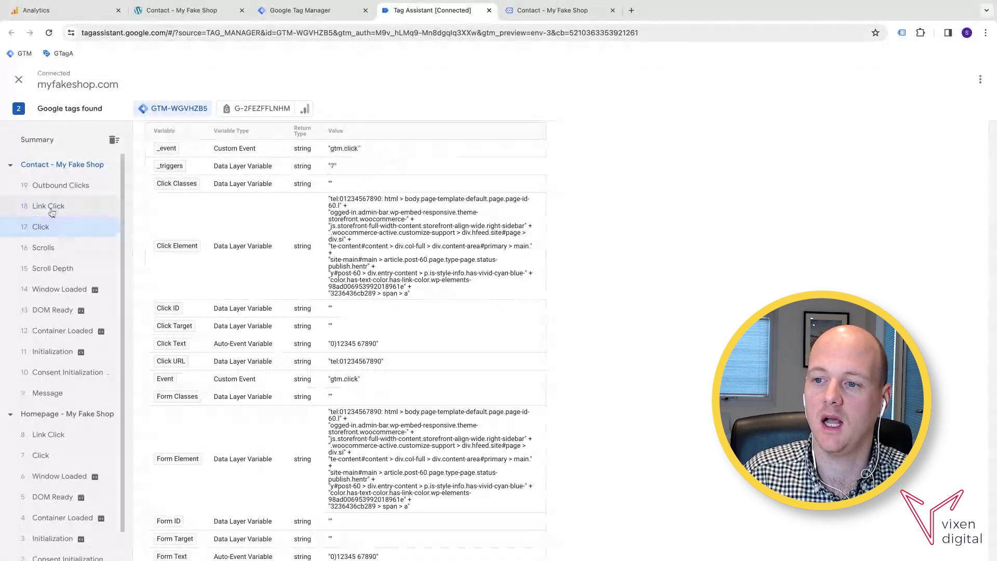
{"action": "left_click", "coordinate": [52, 210]}
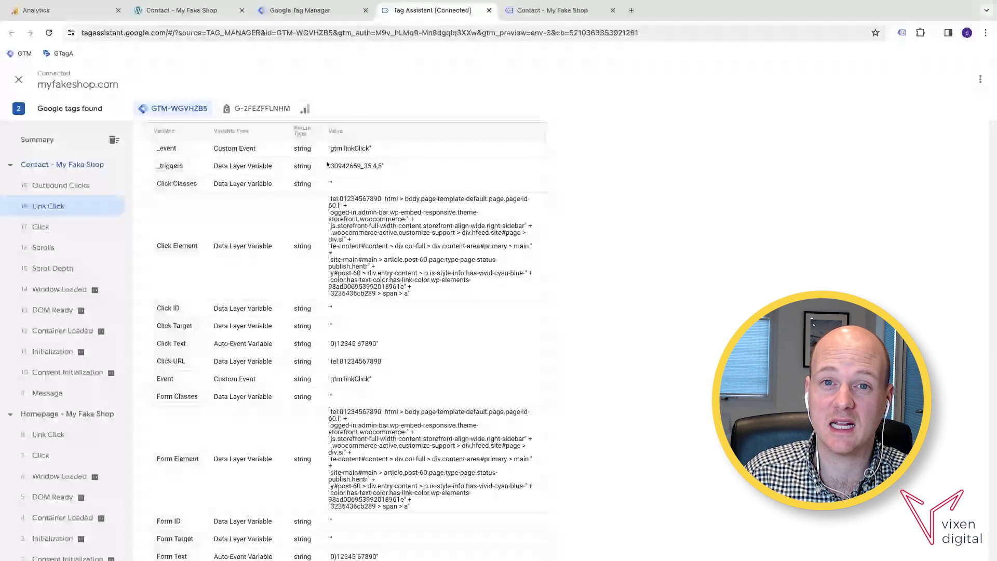
{"action": "left_click", "coordinate": [54, 229]}
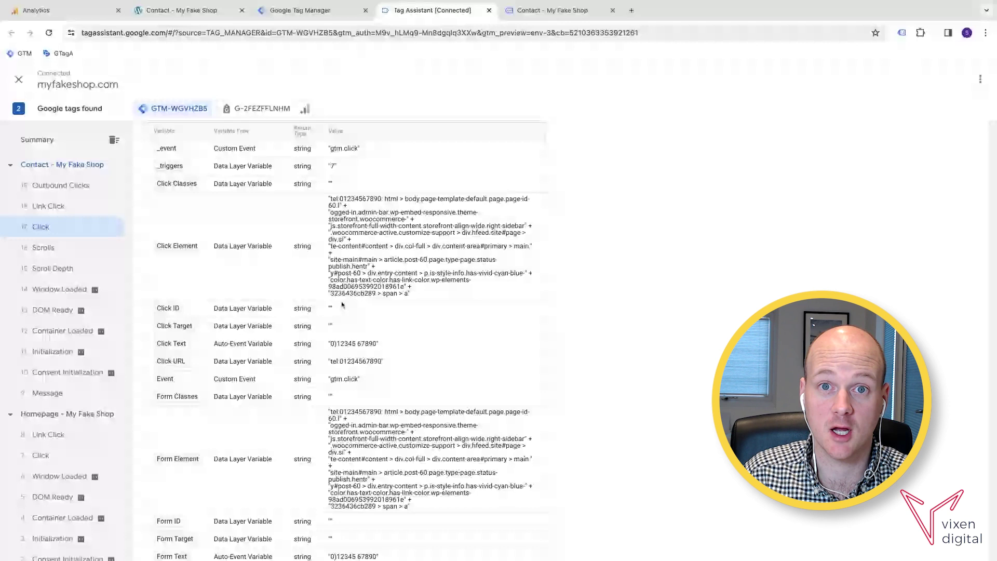
{"action": "left_click", "coordinate": [51, 212]}
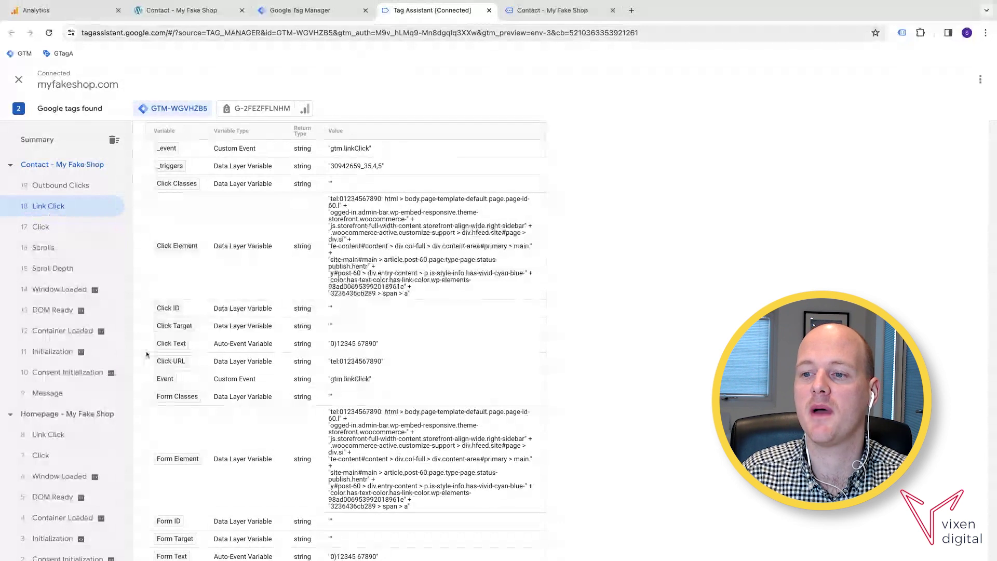
{"action": "scroll", "coordinate": [232, 293], "scroll_direction": "up", "scroll_amount": 2}
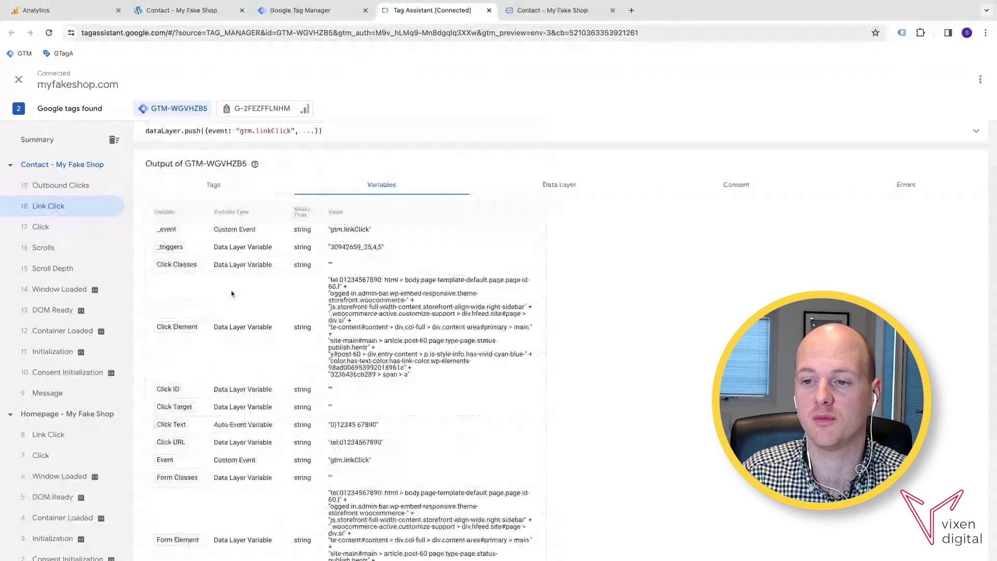
{"action": "scroll", "coordinate": [232, 294], "scroll_direction": "down", "scroll_amount": 2}
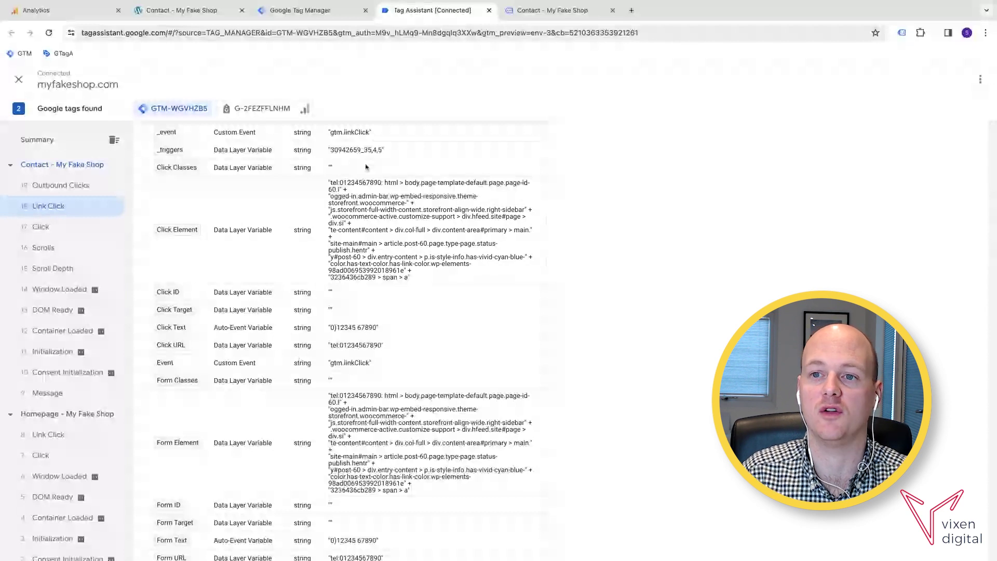
{"action": "key", "text": "ctrl+shift+Tab"}
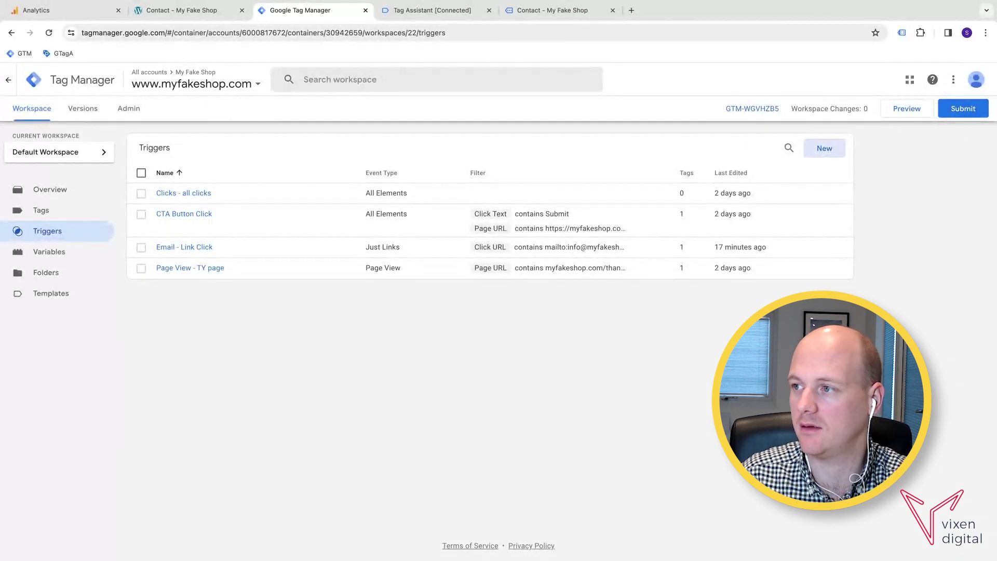
Step: Create a new Click - Just Links trigger firing on Some Link Clicks filtered by Click URL
{"action": "left_click", "coordinate": [824, 148]}
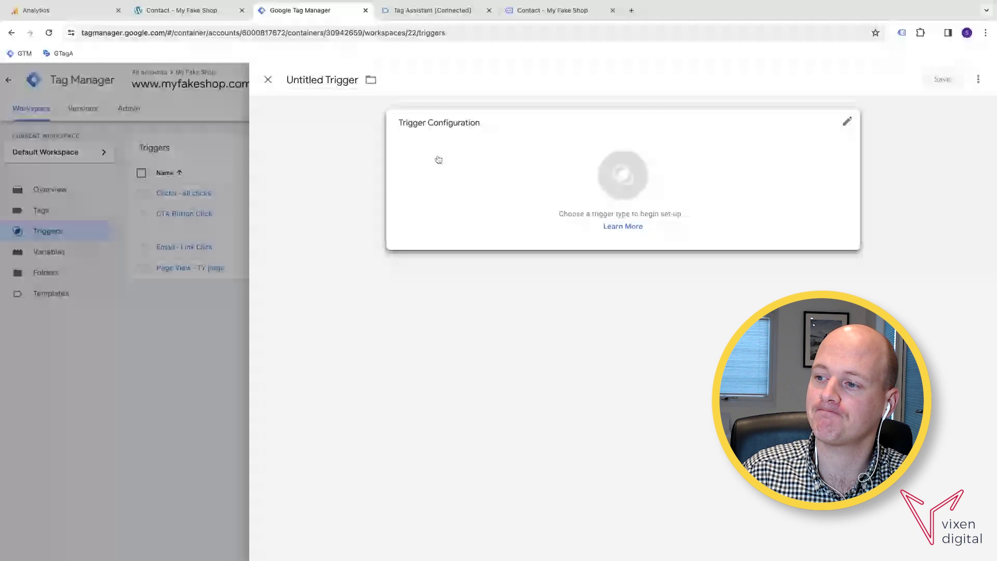
{"action": "left_click", "coordinate": [438, 160]}
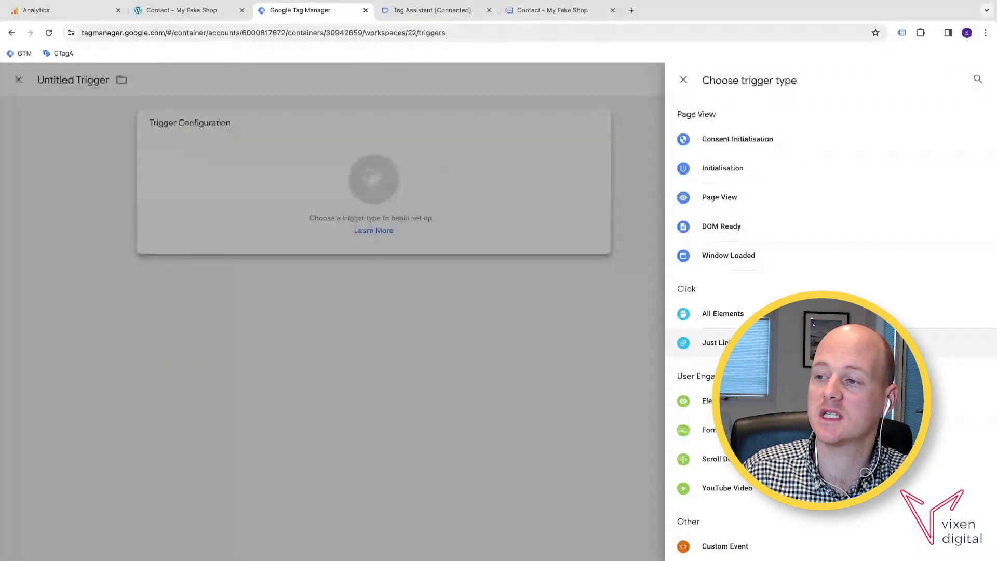
{"action": "left_click", "coordinate": [753, 342]}
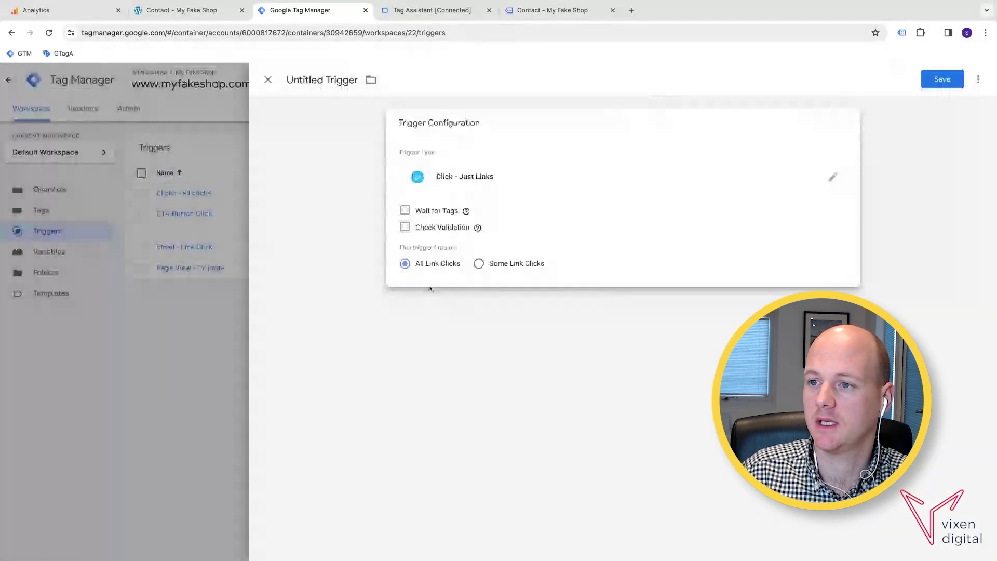
{"action": "left_click", "coordinate": [479, 266]}
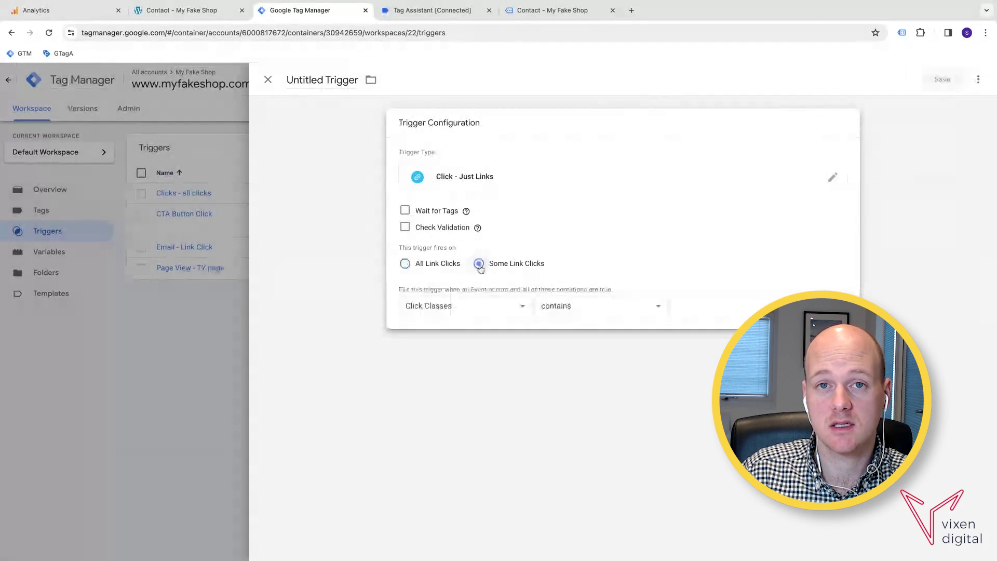
{"action": "left_click", "coordinate": [471, 311]}
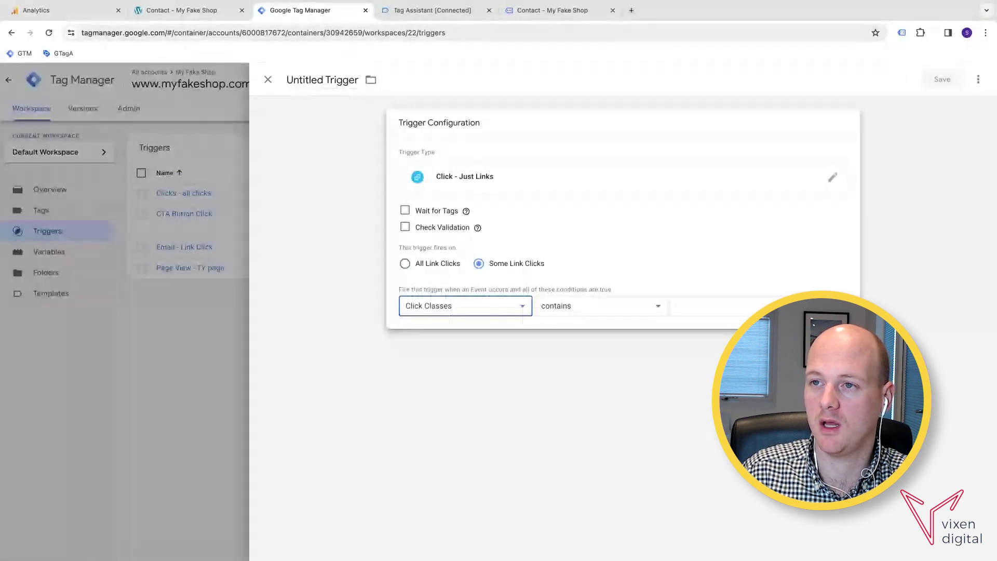
{"action": "left_click", "coordinate": [400, 11]}
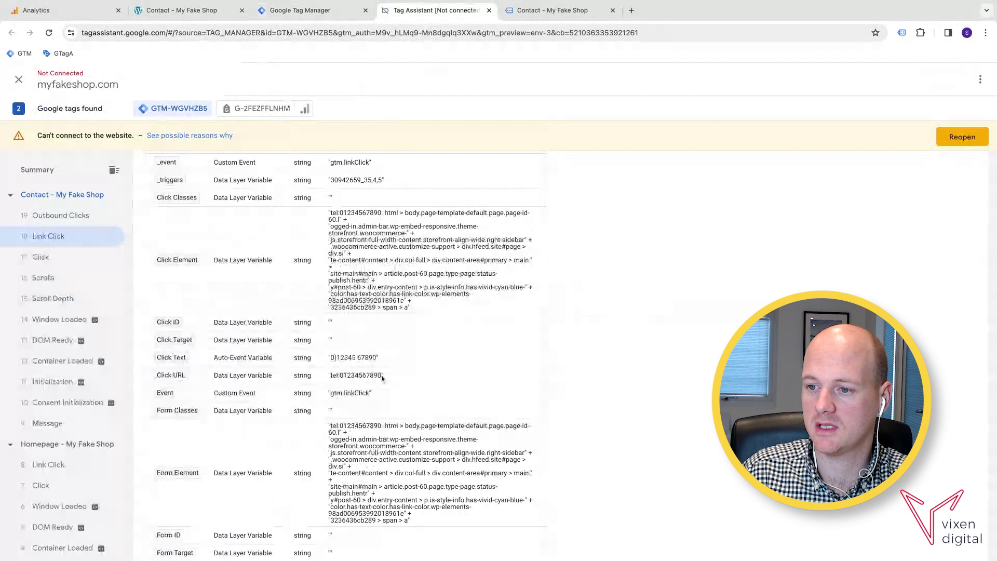
Step: Select the phone link's Click URL value in Tag Assistant, then return to the Tag Manager trigger
{"action": "left_click_drag", "start_coordinate": [382, 378], "coordinate": [332, 379]}
{"action": "key", "text": "ctrl+c"}
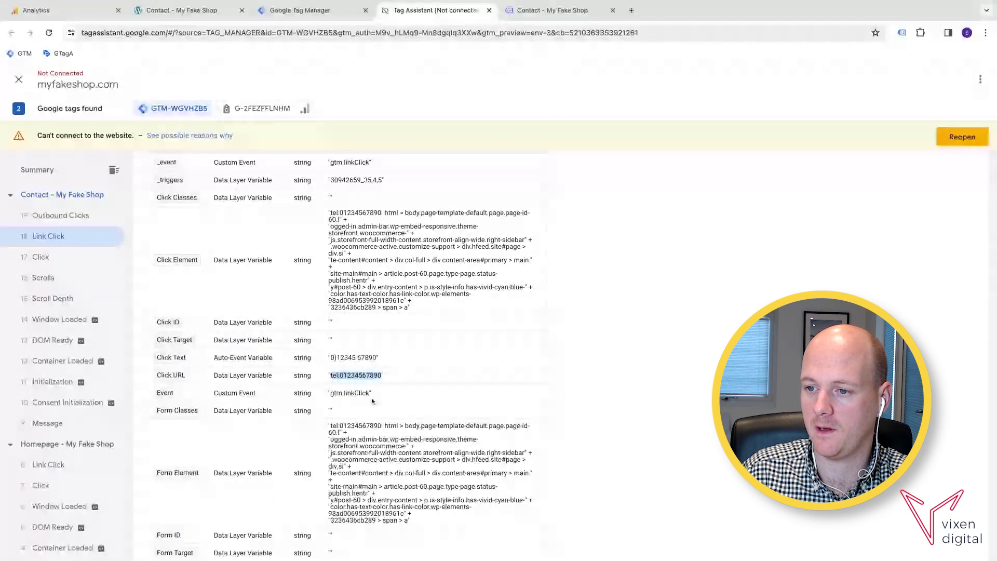
{"action": "left_click", "coordinate": [294, 14]}
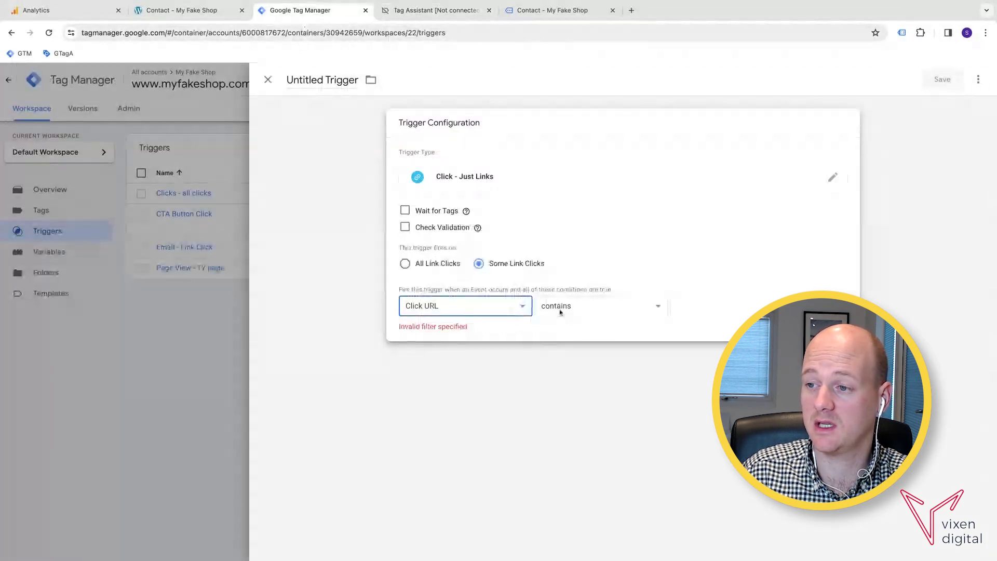
{"action": "left_click", "coordinate": [715, 310]}
{"action": "key", "text": "ctrl+v"}
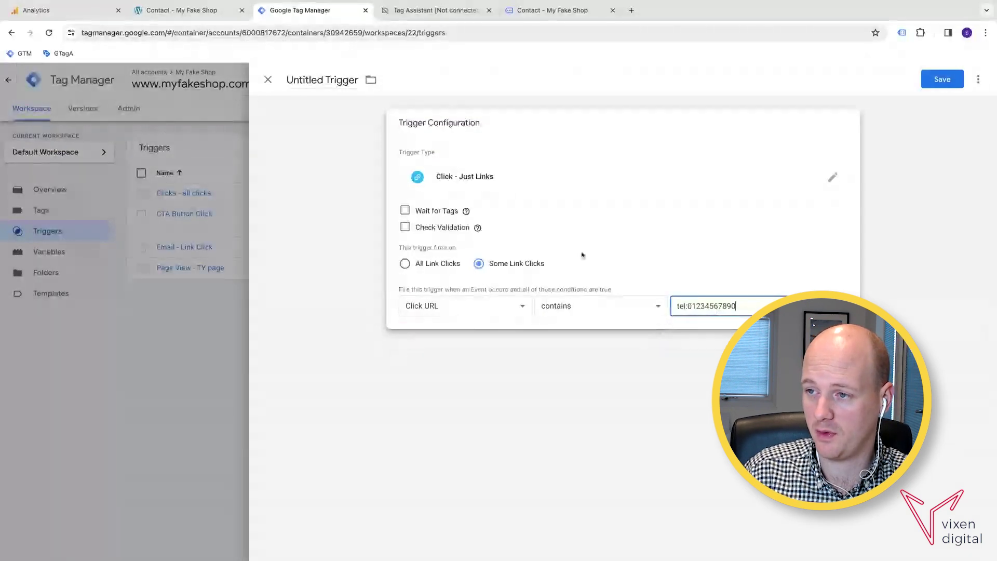
{"action": "left_click", "coordinate": [320, 81]}
{"action": "type", "text": "G"}
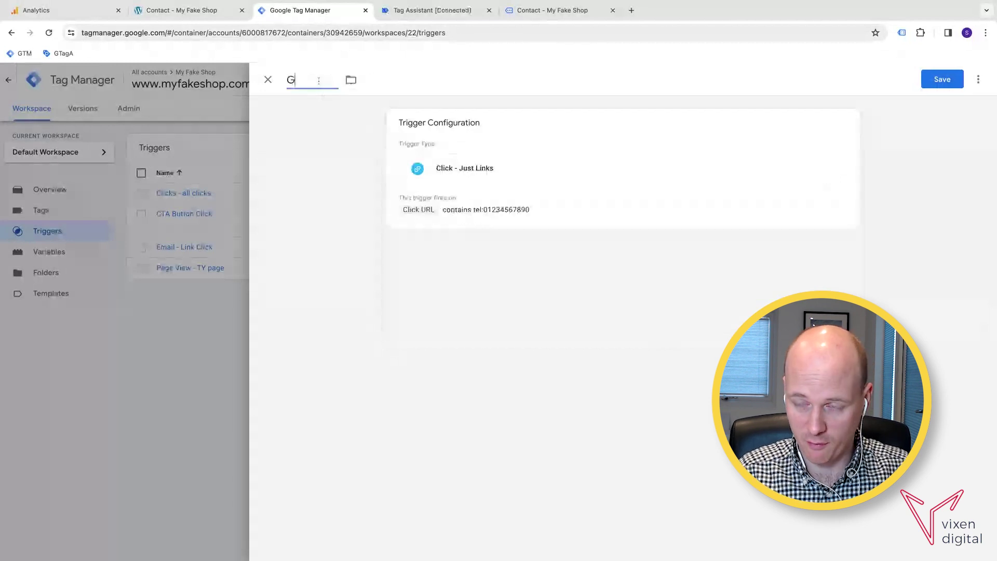
{"action": "type", "text": "A4 -"}
{"action": "key", "text": "BackSpace"}
{"action": "key", "text": "BackSpace"}
{"action": "key", "text": "BackSpace"}
{"action": "key", "text": "BackSpace"}
{"action": "key", "text": "BackSpace"}
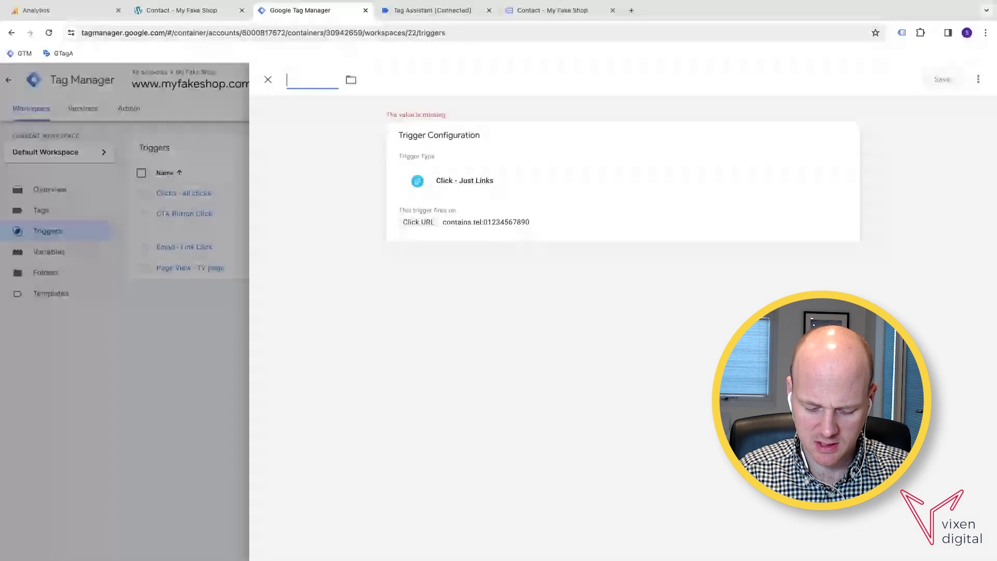
{"action": "type", "text": "Phone Number"}
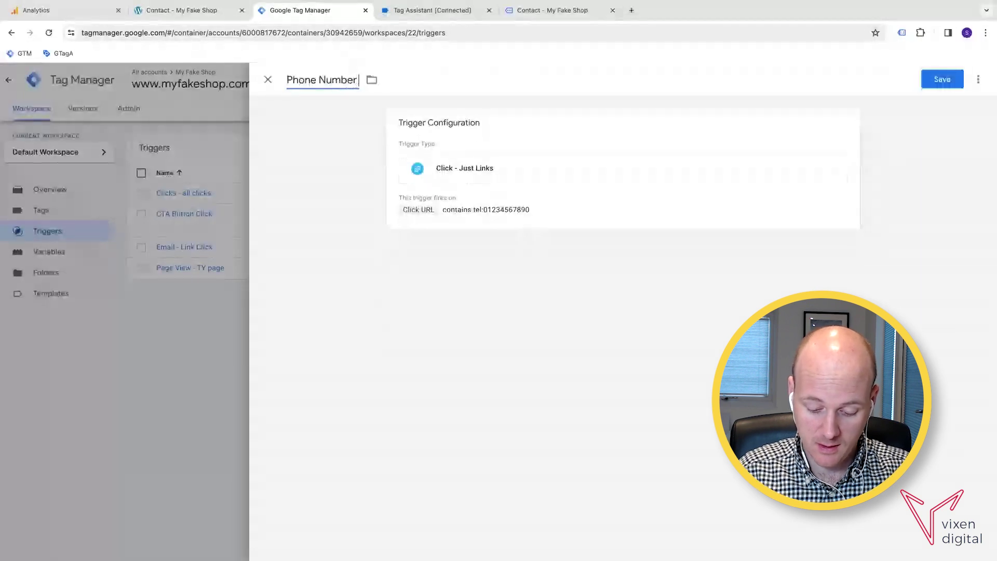
{"action": "type", "text": " Link C"}
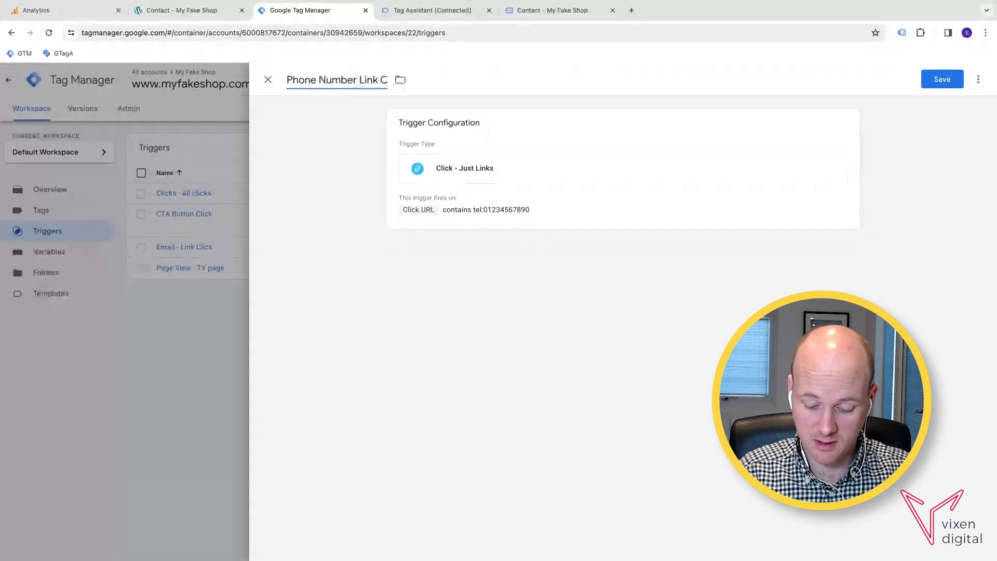
{"action": "type", "text": "lick"}
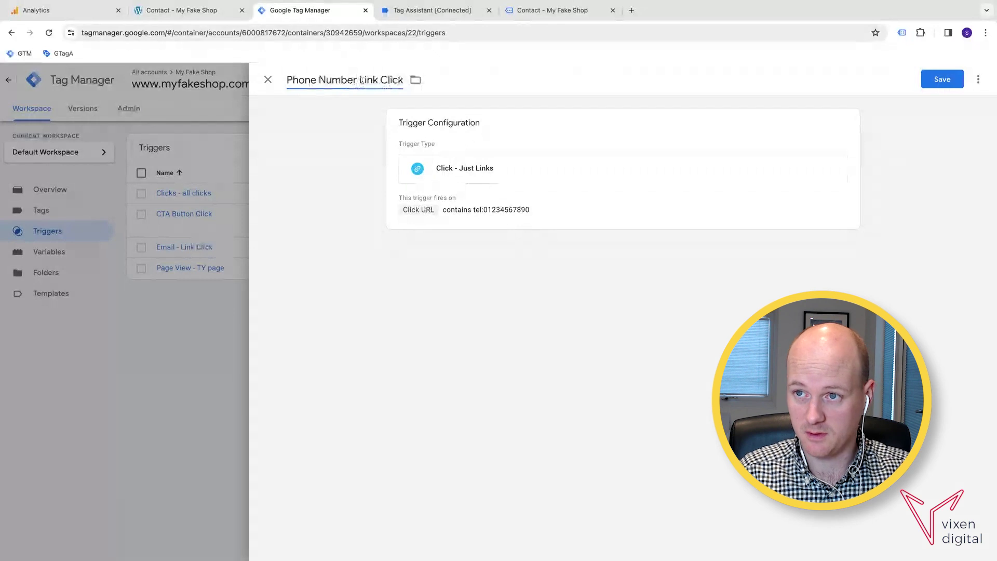
{"action": "left_click", "coordinate": [943, 80]}
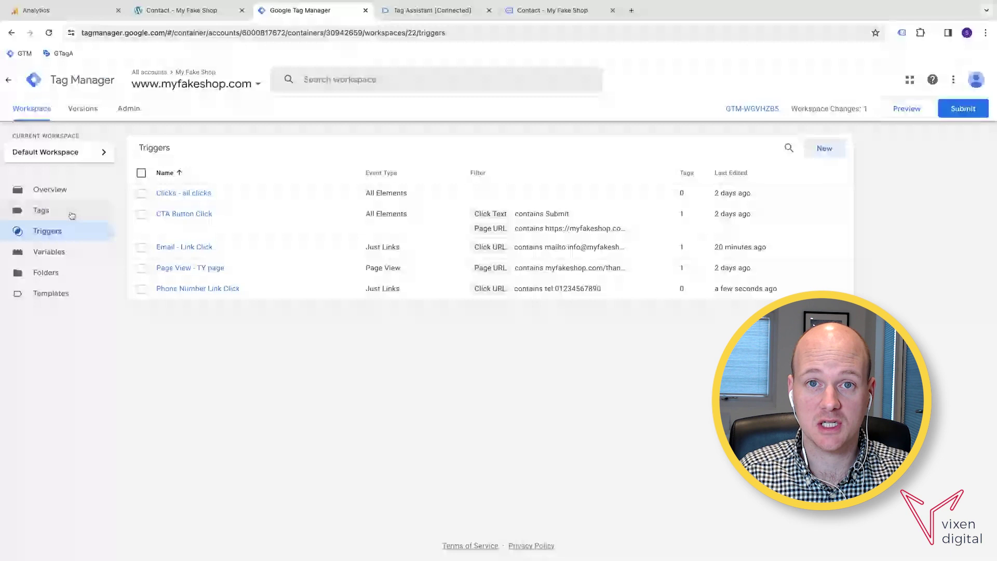
Step: Create a new tag from the Tags list with the Google Analytics: GA4 Event tag type
{"action": "left_click", "coordinate": [72, 215]}
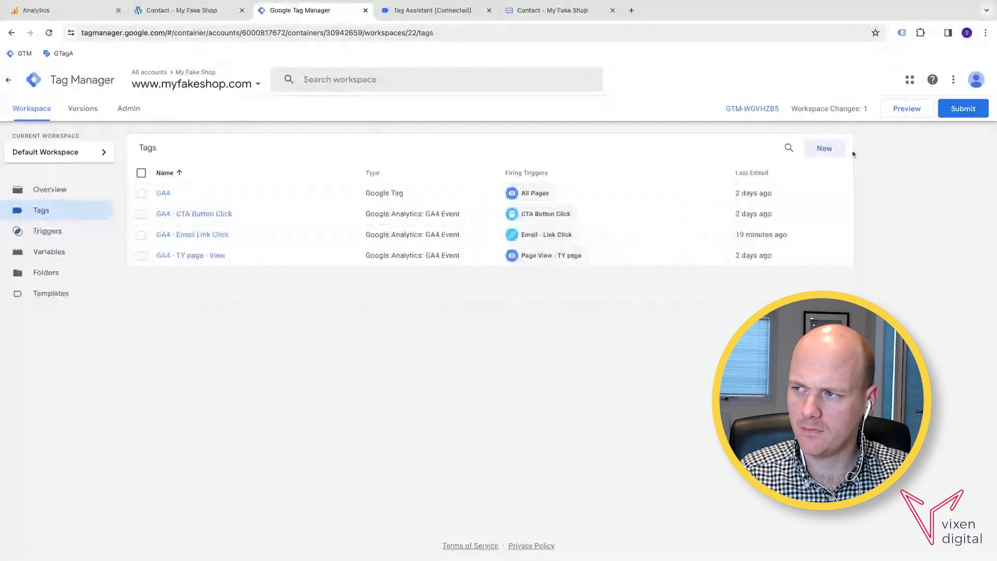
{"action": "left_click", "coordinate": [832, 150]}
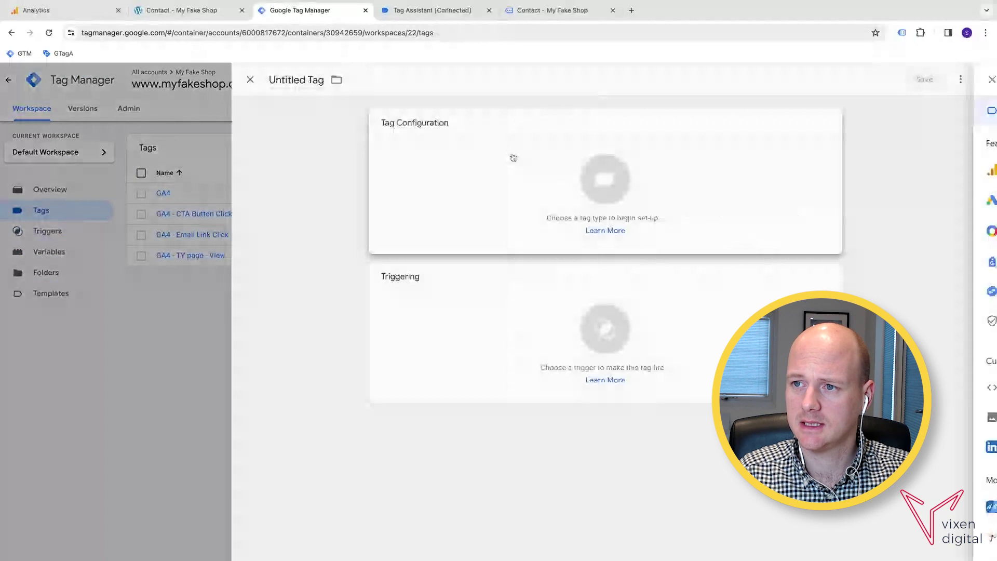
{"action": "left_click", "coordinate": [512, 154]}
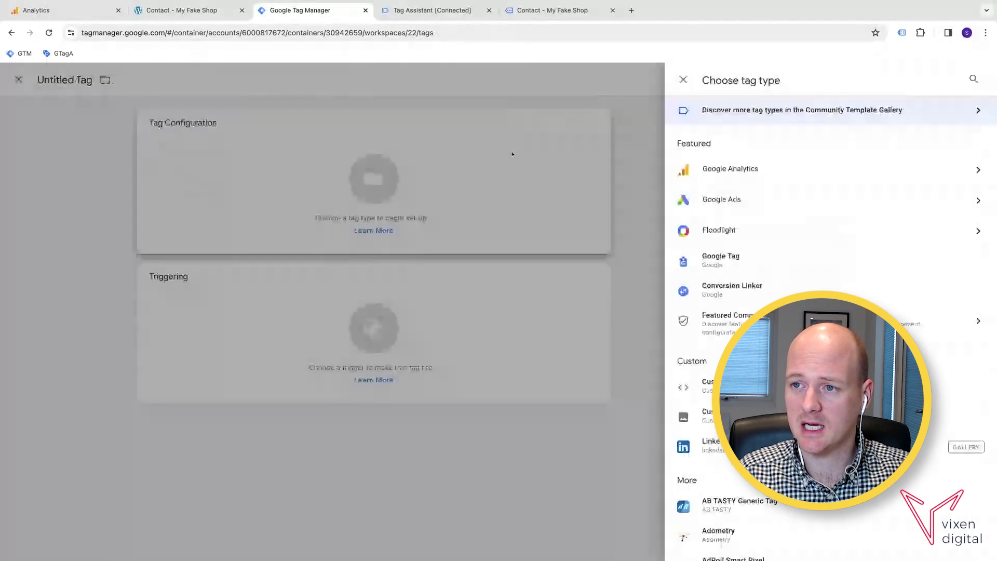
{"action": "left_click", "coordinate": [745, 174]}
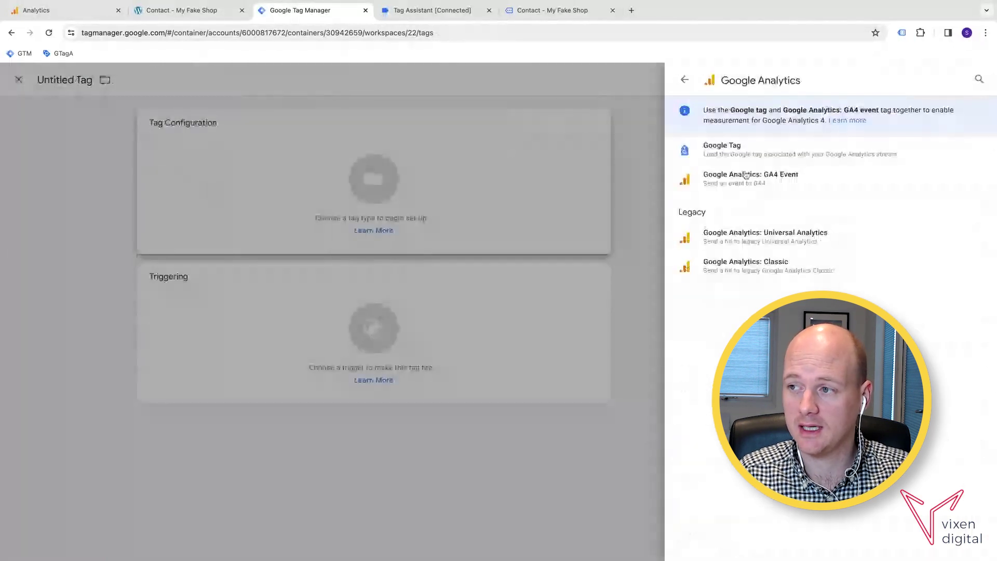
{"action": "left_click", "coordinate": [746, 175]}
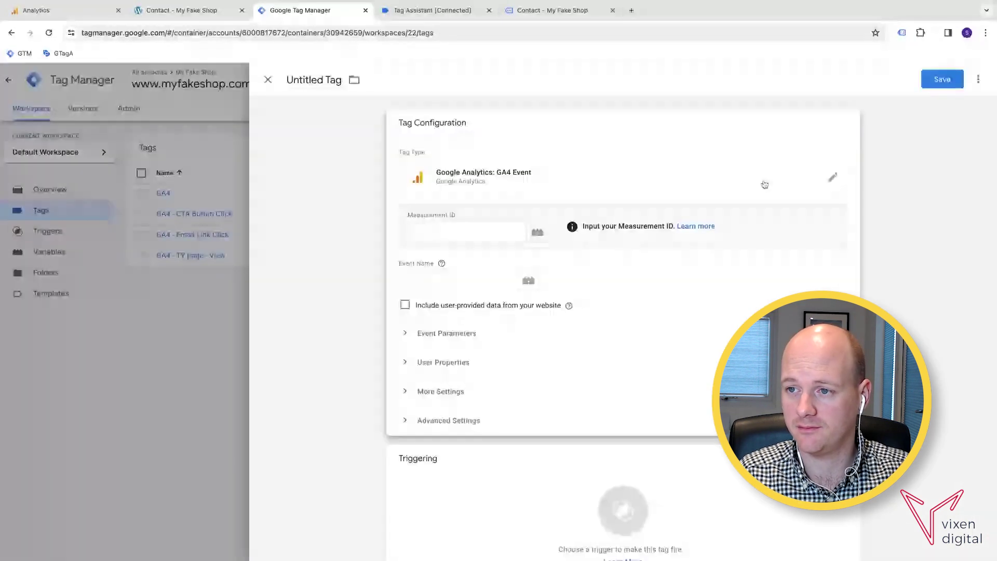
Step: Copy the My Fake Shop Website stream's Measurement ID from Analytics Admin, then return to the GTM tag
{"action": "left_click", "coordinate": [53, 17]}
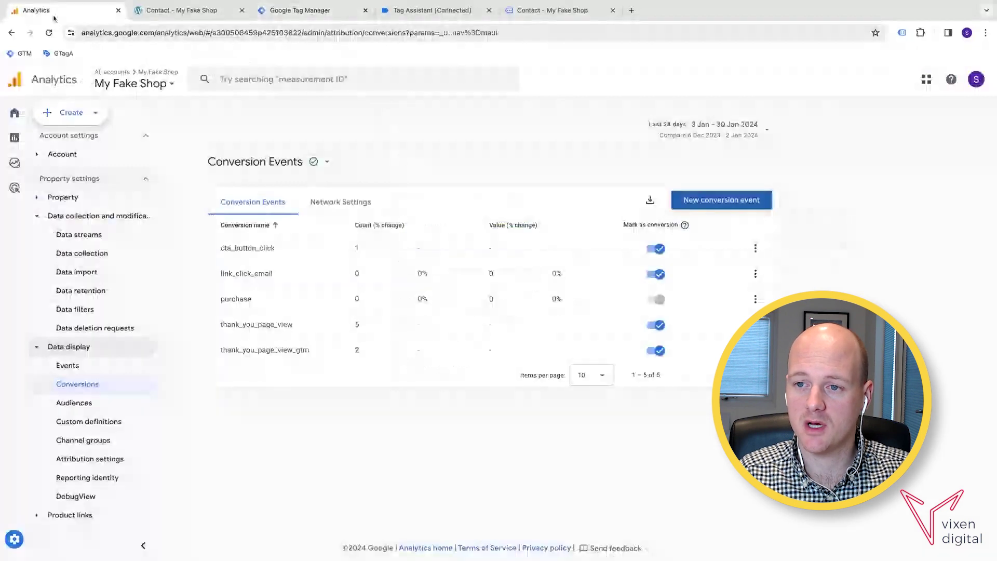
{"action": "left_click", "coordinate": [23, 543]}
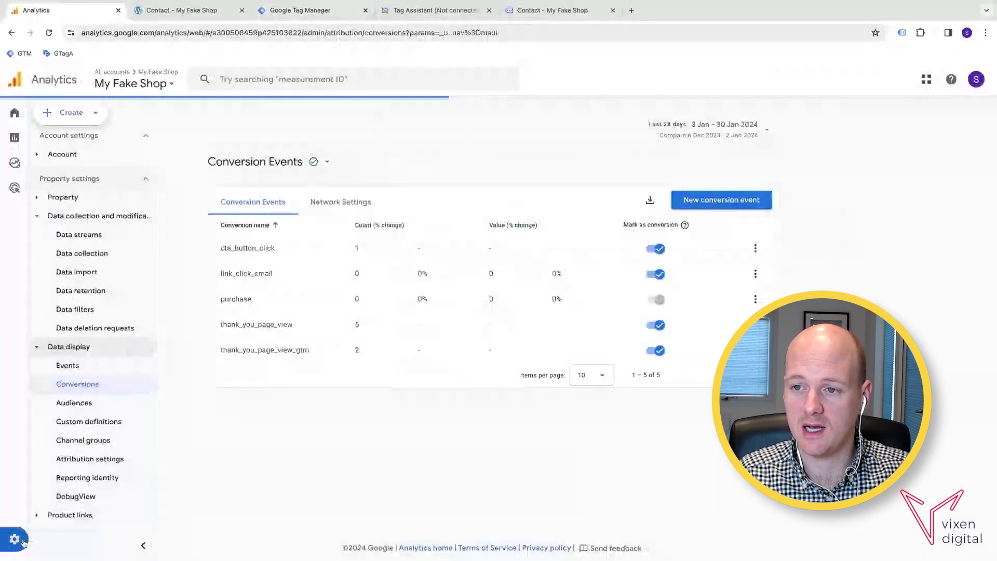
{"action": "left_click", "coordinate": [505, 362]}
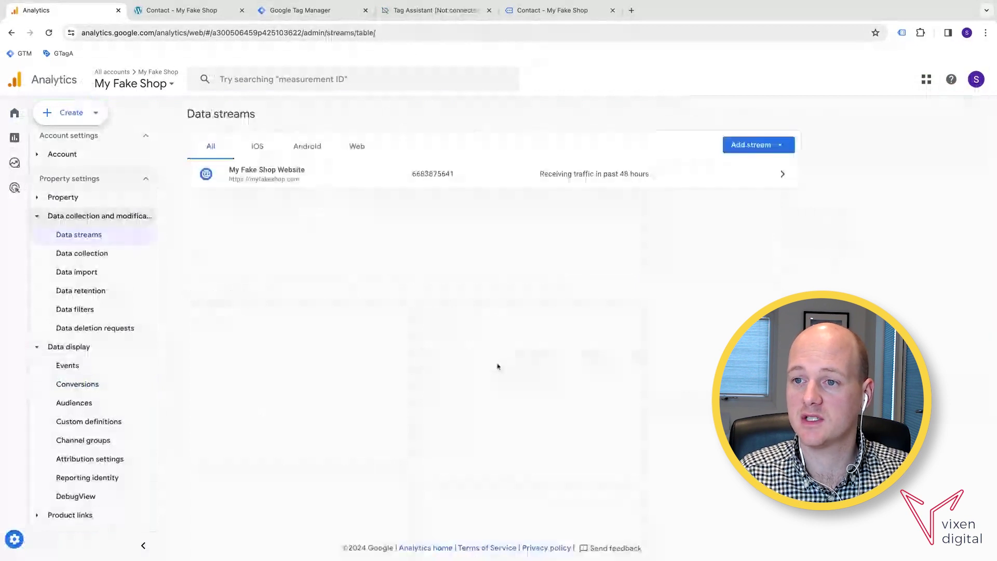
{"action": "left_click", "coordinate": [342, 182]}
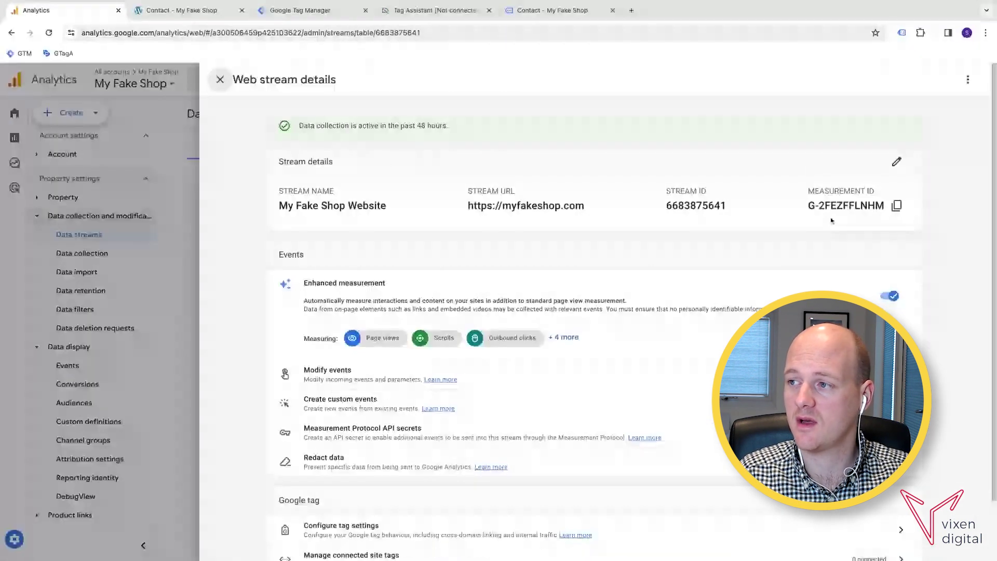
{"action": "left_click", "coordinate": [897, 206]}
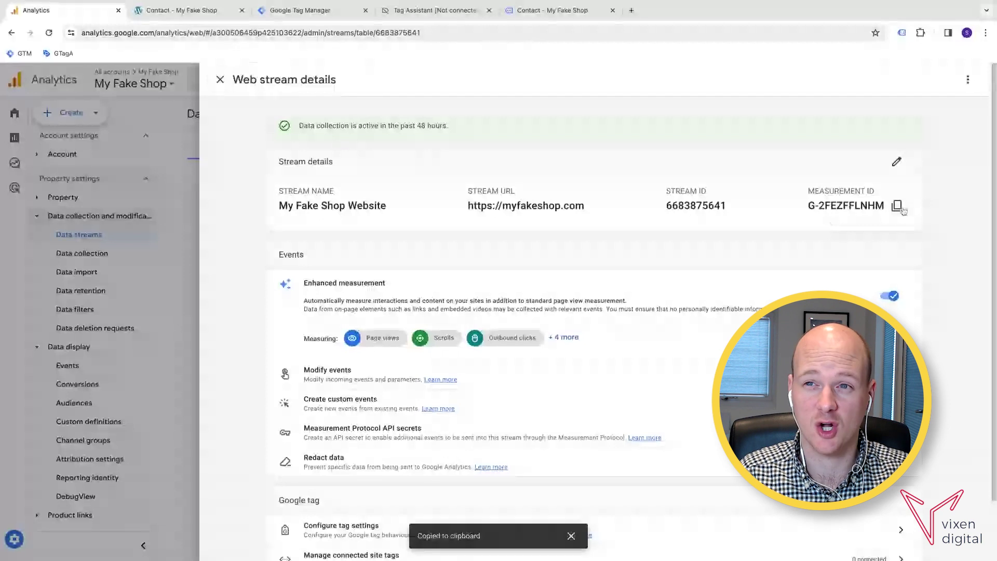
{"action": "left_click", "coordinate": [292, 18]}
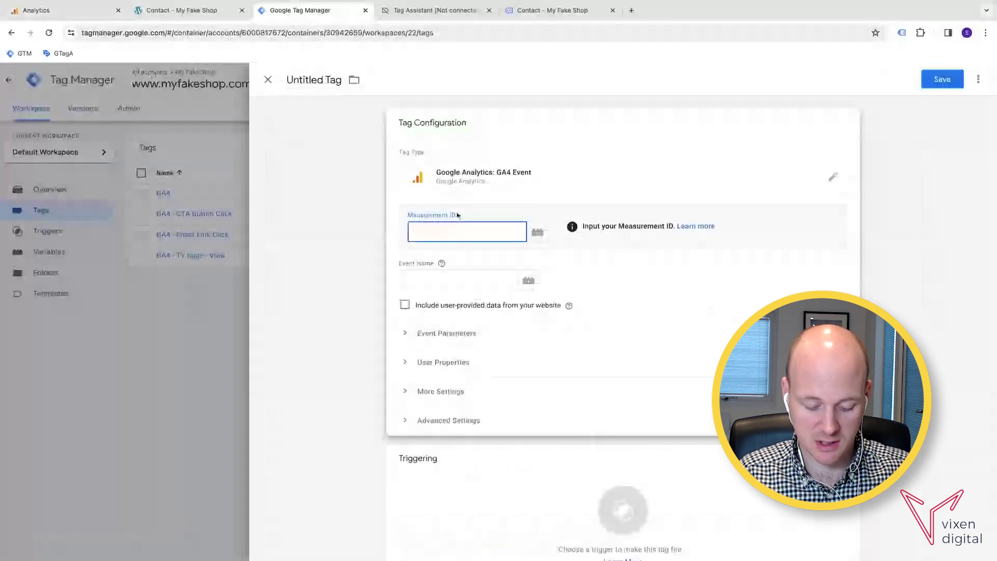
Step: Paste Measurement ID G-2FEZFFLNHM into the tag and enter event name phone_number_link_click
{"action": "key", "text": "ctrl+v"}
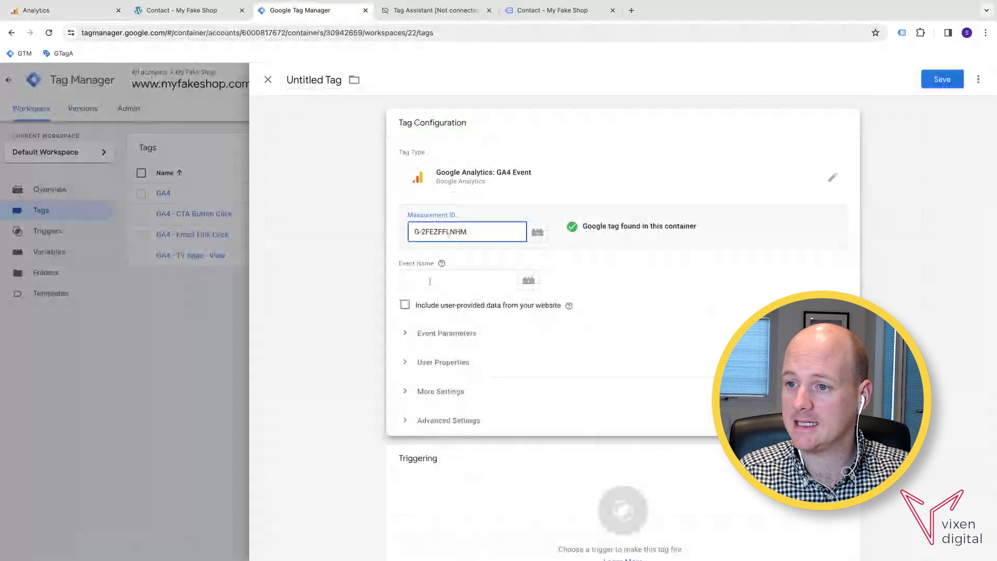
{"action": "left_click", "coordinate": [430, 282]}
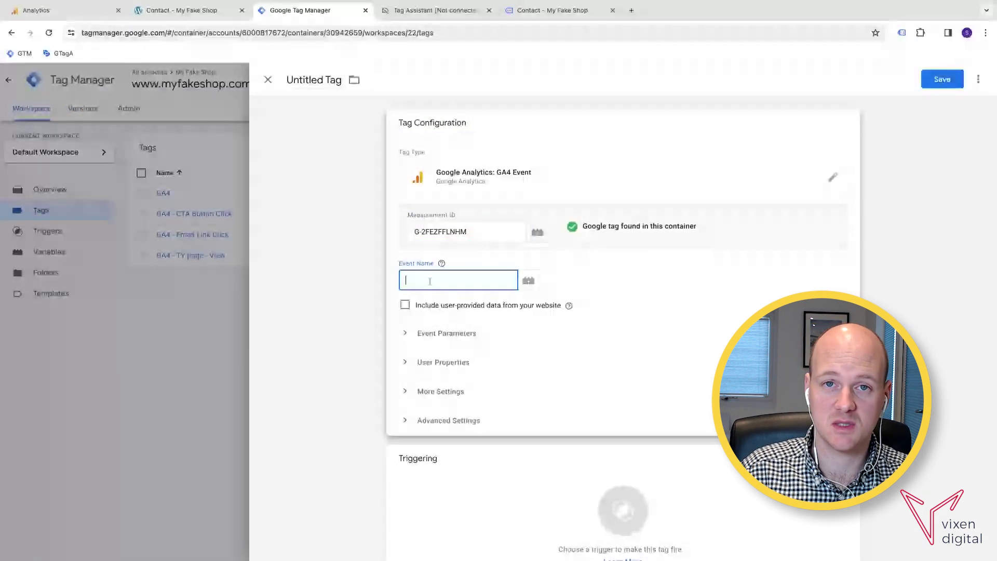
{"action": "type", "text": "p"}
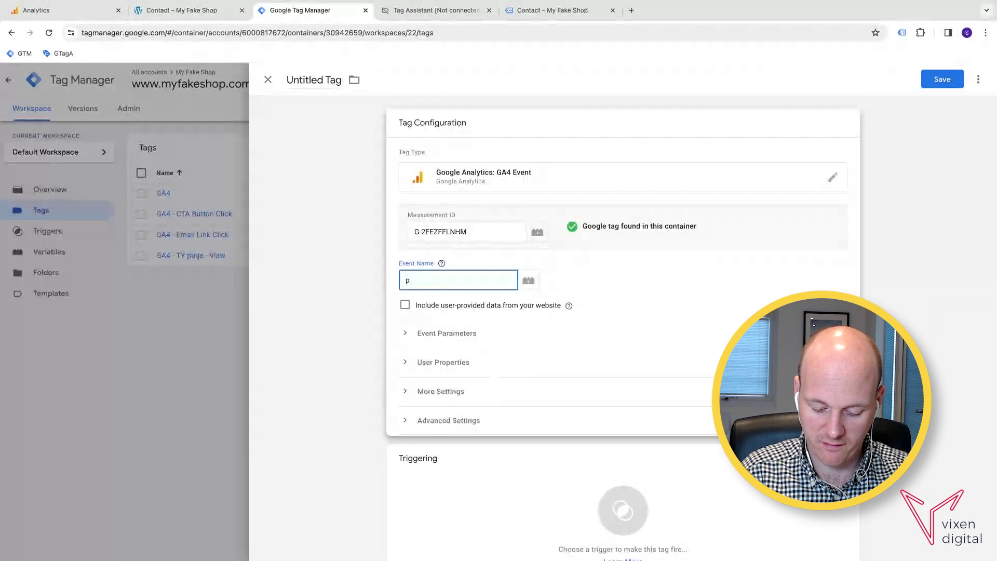
{"action": "type", "text": "hone_"}
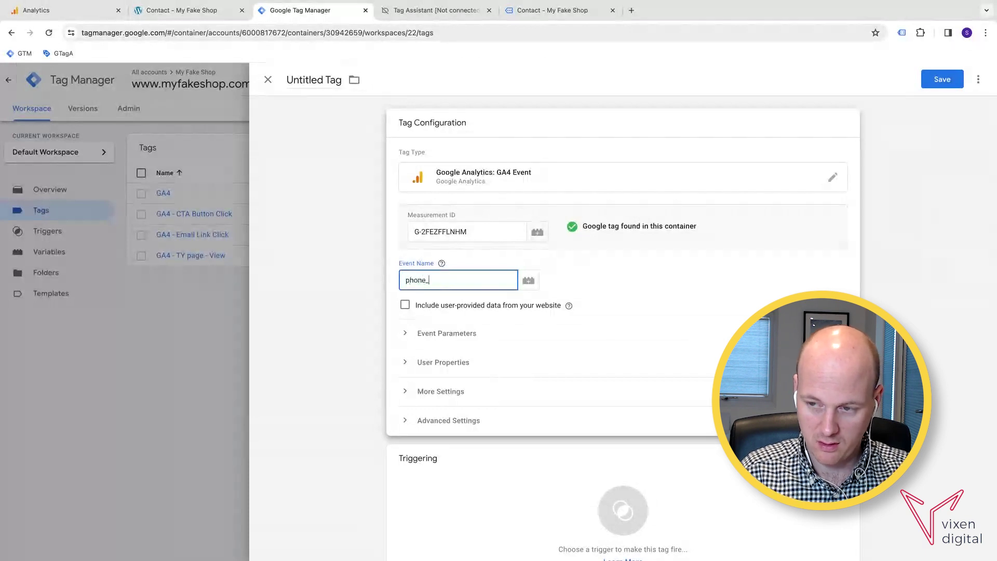
{"action": "type", "text": "number"}
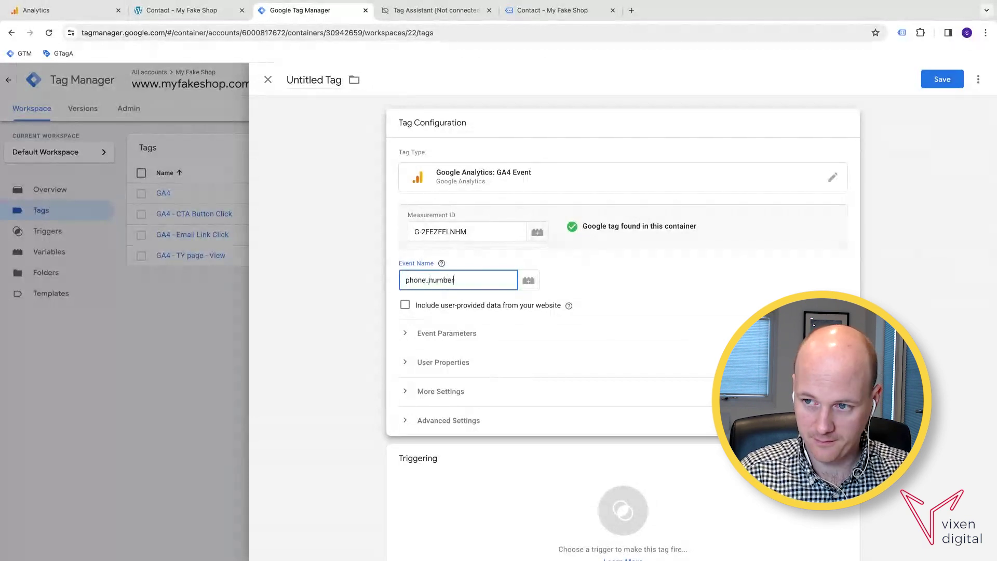
{"action": "type", "text": "_link"}
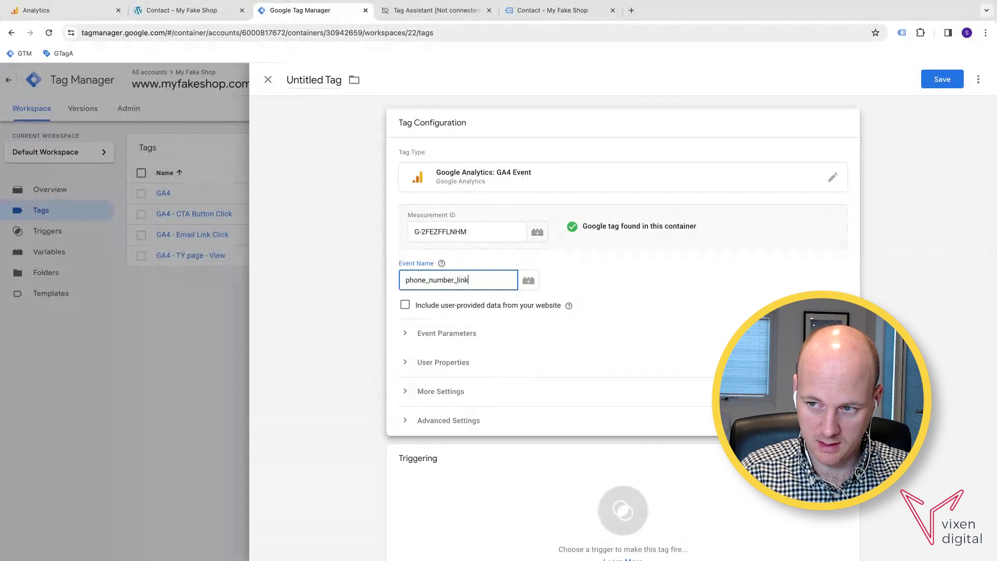
{"action": "type", "text": "_click"}
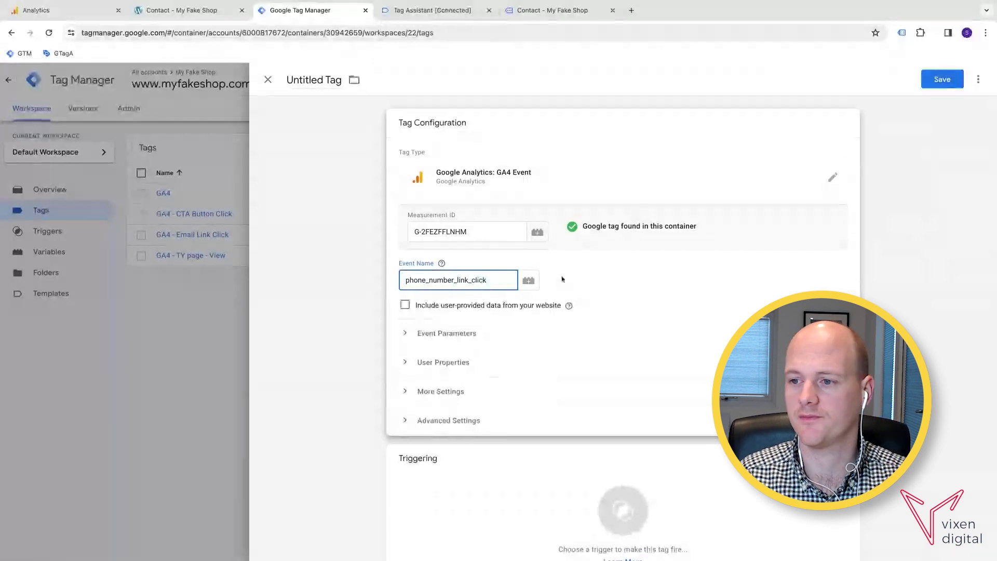
Step: Set the tag to fire on Phone Number Link Click and name it 'GA4 - Phone Number Link Click'
{"action": "left_click", "coordinate": [618, 276]}
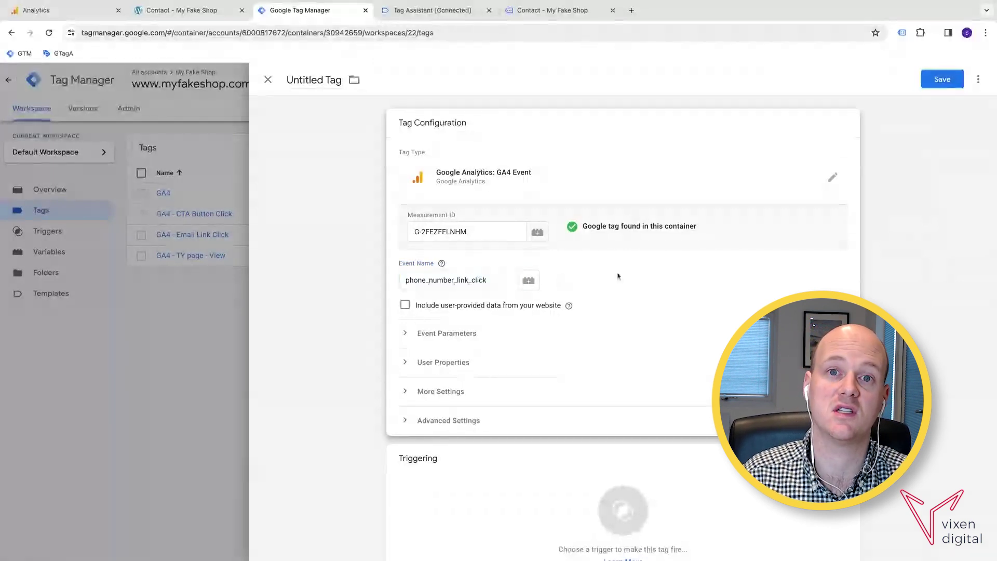
{"action": "scroll", "coordinate": [634, 311], "scroll_direction": "down", "scroll_amount": 2}
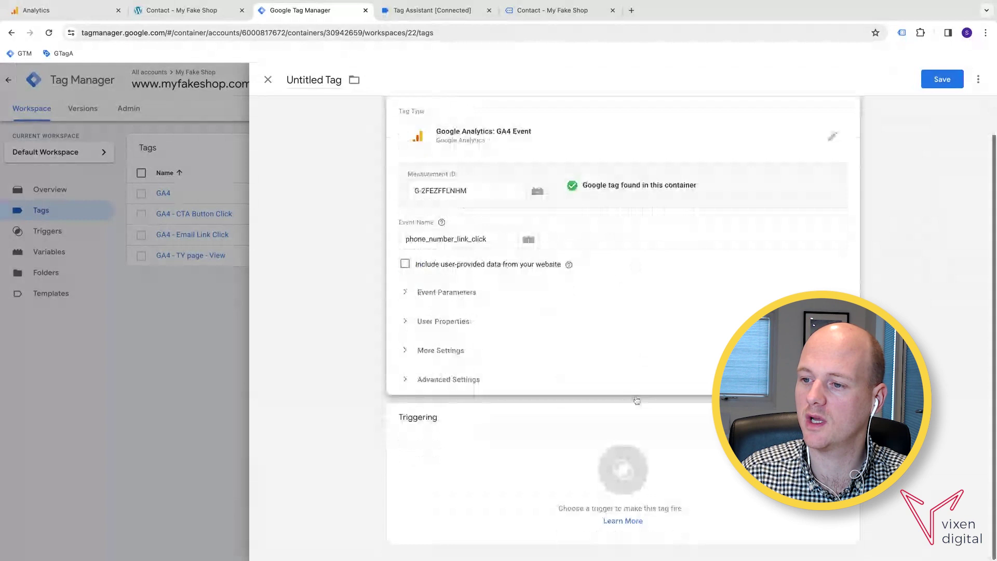
{"action": "left_click", "coordinate": [572, 449]}
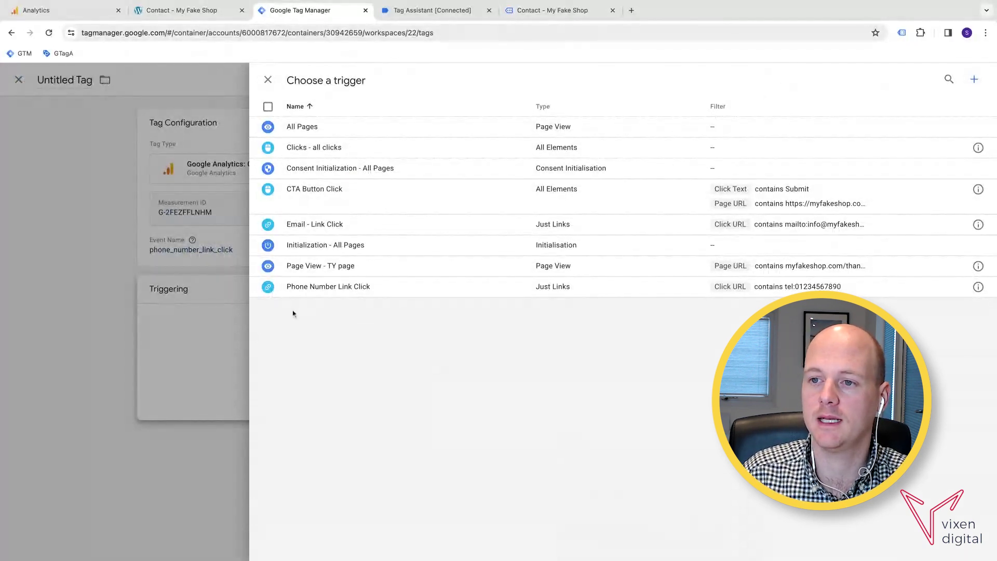
{"action": "left_click", "coordinate": [401, 290]}
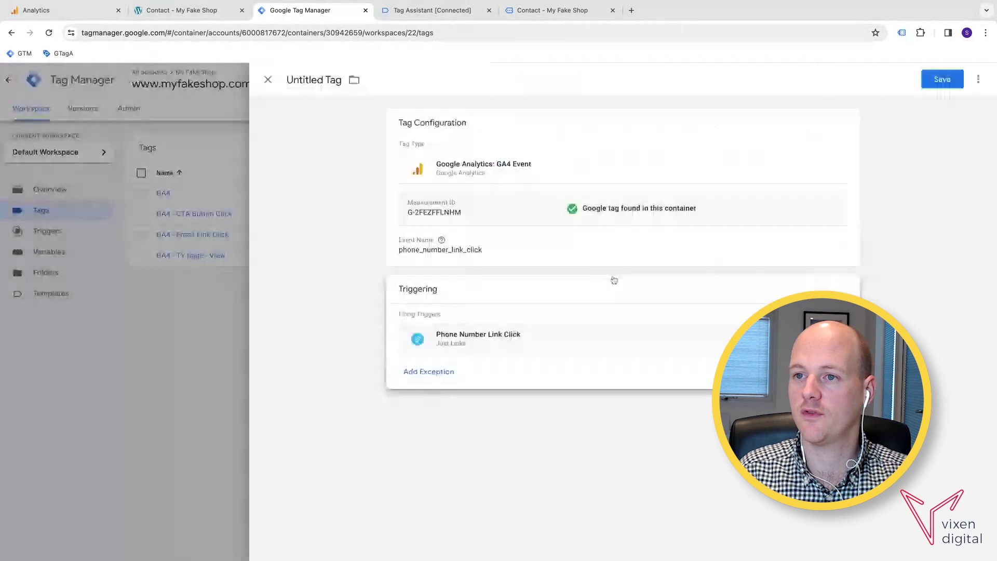
{"action": "left_click", "coordinate": [320, 83]}
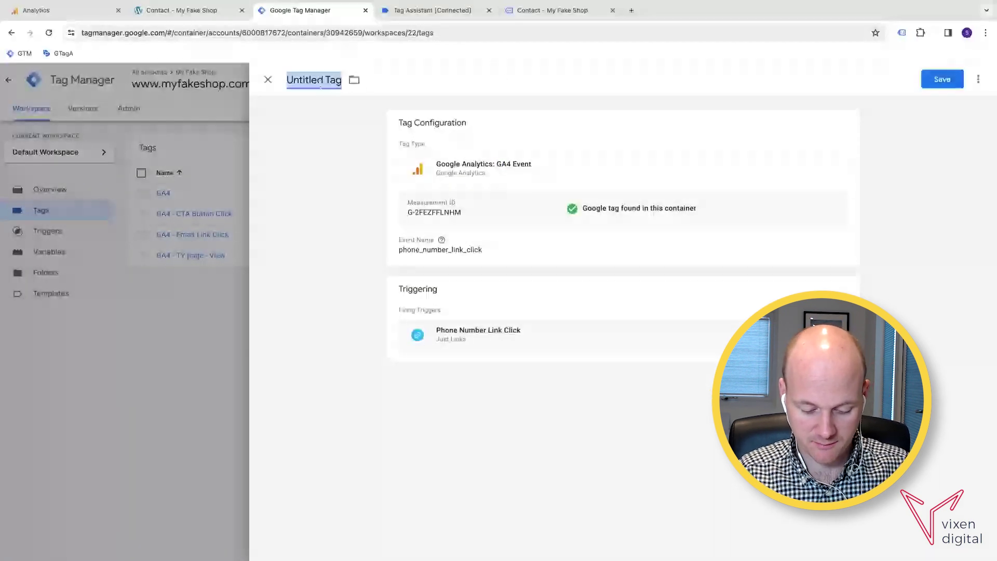
{"action": "type", "text": "GA4 - "}
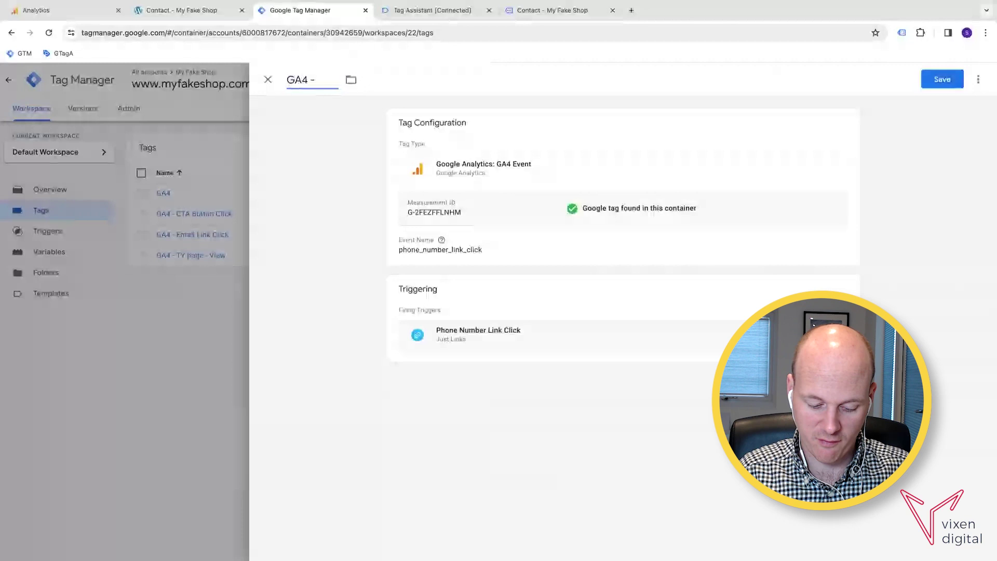
{"action": "type", "text": "Phone Number L"}
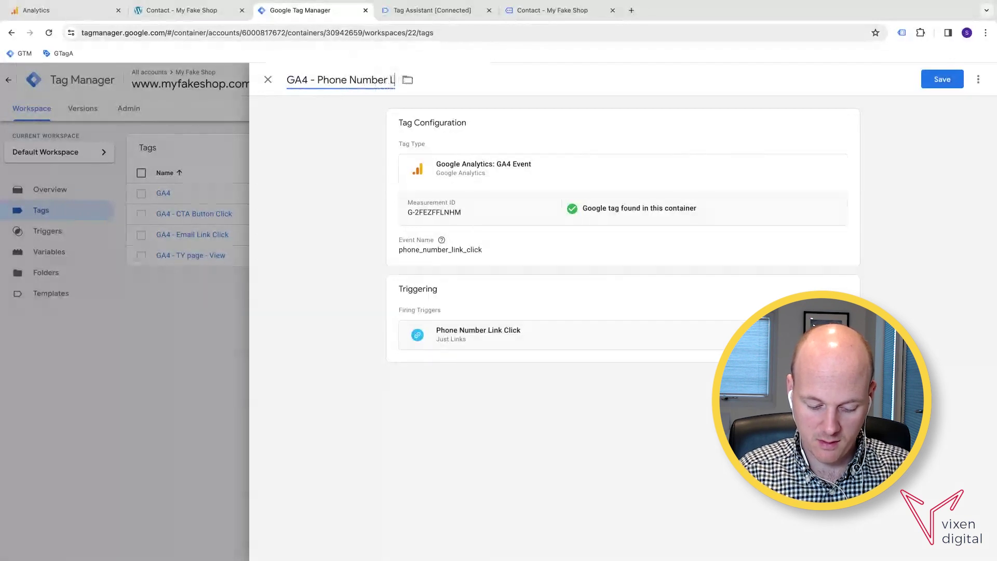
{"action": "type", "text": "ink Click"}
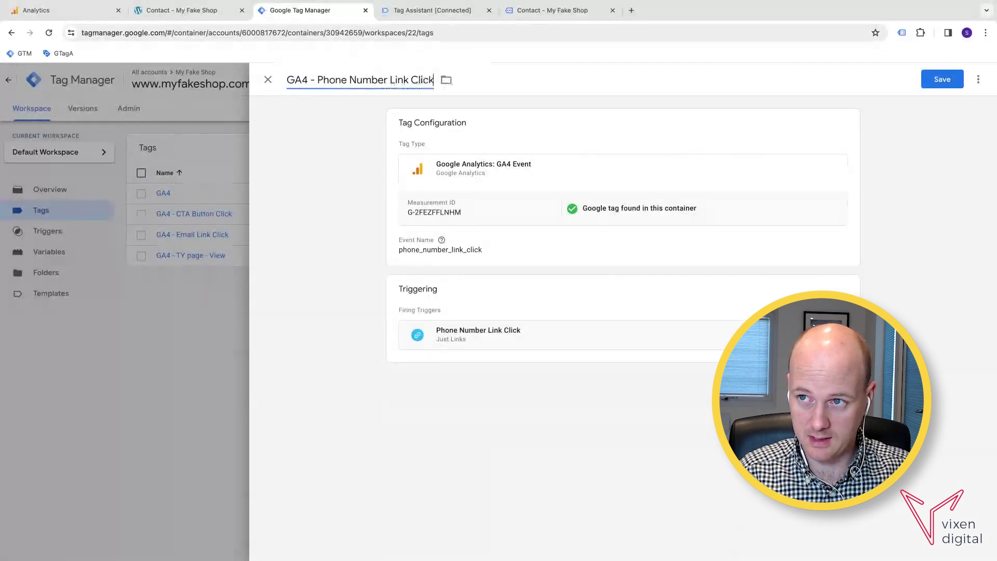
Step: Save the GA4 - Phone Number Link Click tag so it appears in the Tags list
{"action": "left_click", "coordinate": [947, 83]}
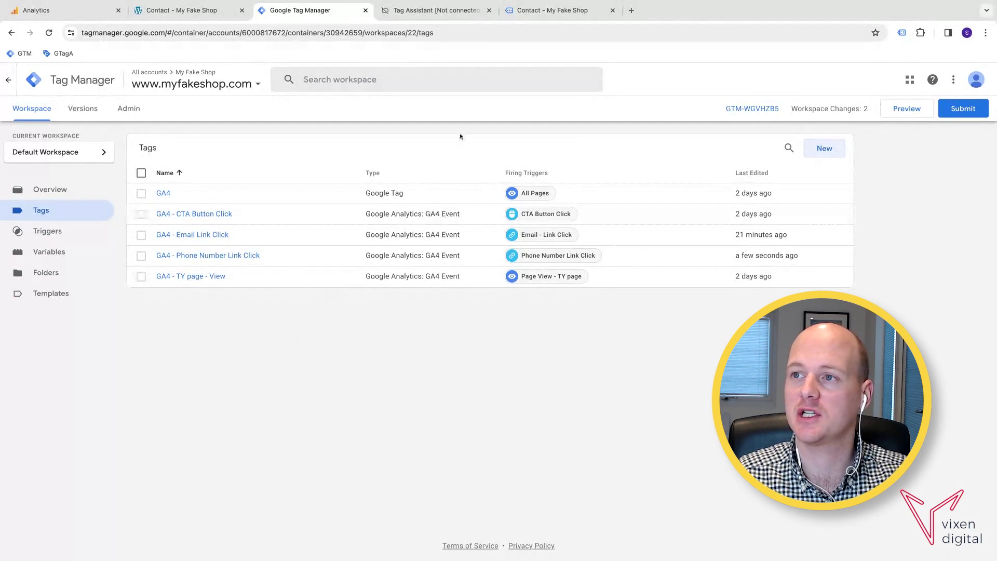
Step: Close the old Tag Assistant and duplicate Contact tabs, preview myfakeshop.com, and open its Contact page
{"action": "left_click", "coordinate": [489, 10]}
{"action": "left_click", "coordinate": [489, 11]}
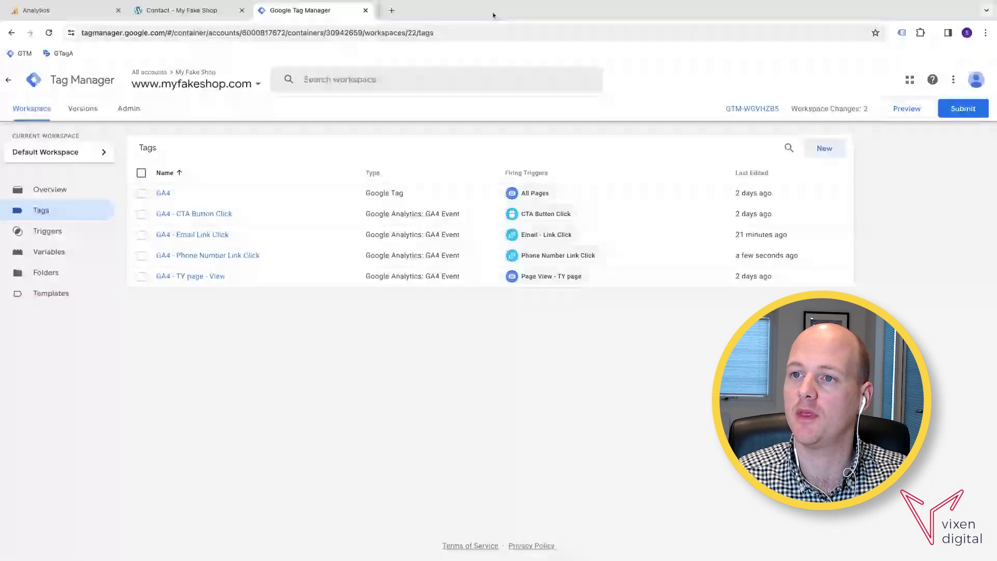
{"action": "left_click", "coordinate": [906, 108]}
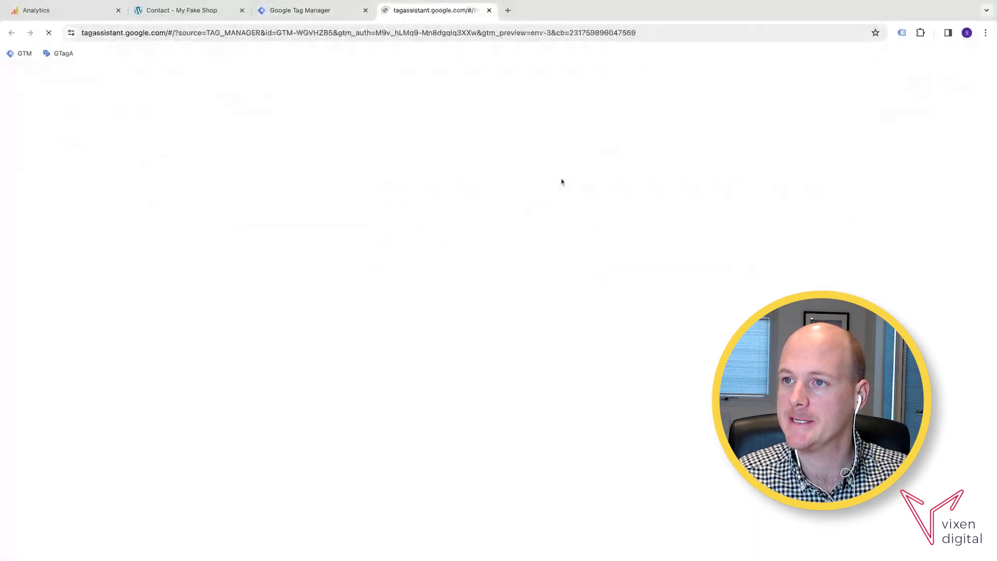
{"action": "left_click", "coordinate": [498, 344]}
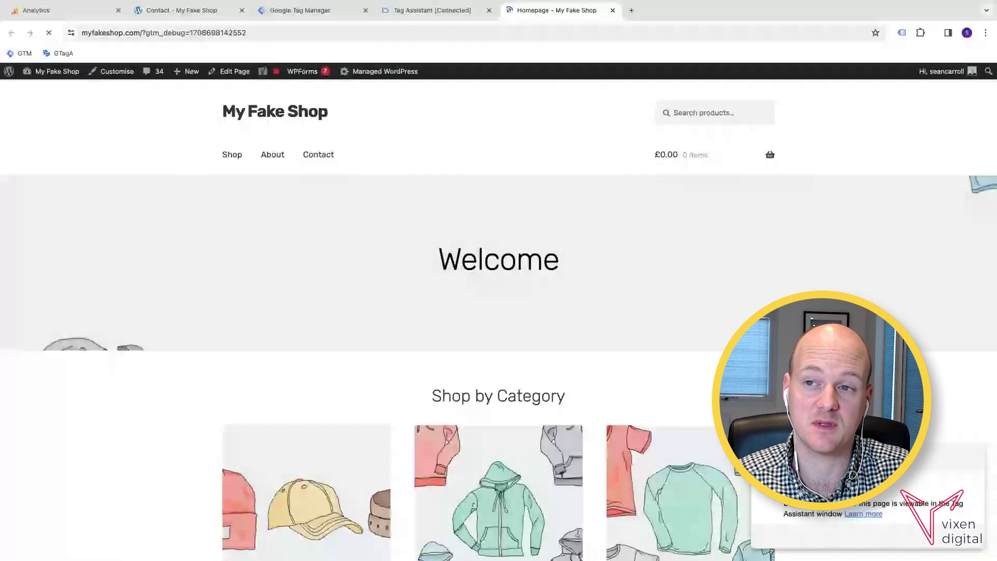
{"action": "left_click", "coordinate": [322, 157]}
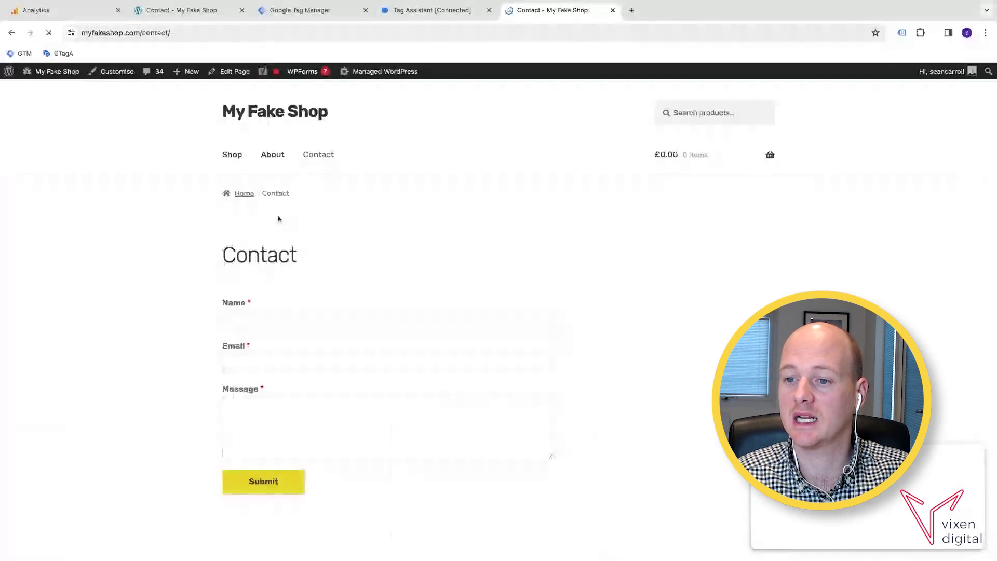
{"action": "scroll", "coordinate": [278, 219], "scroll_direction": "down", "scroll_amount": 10}
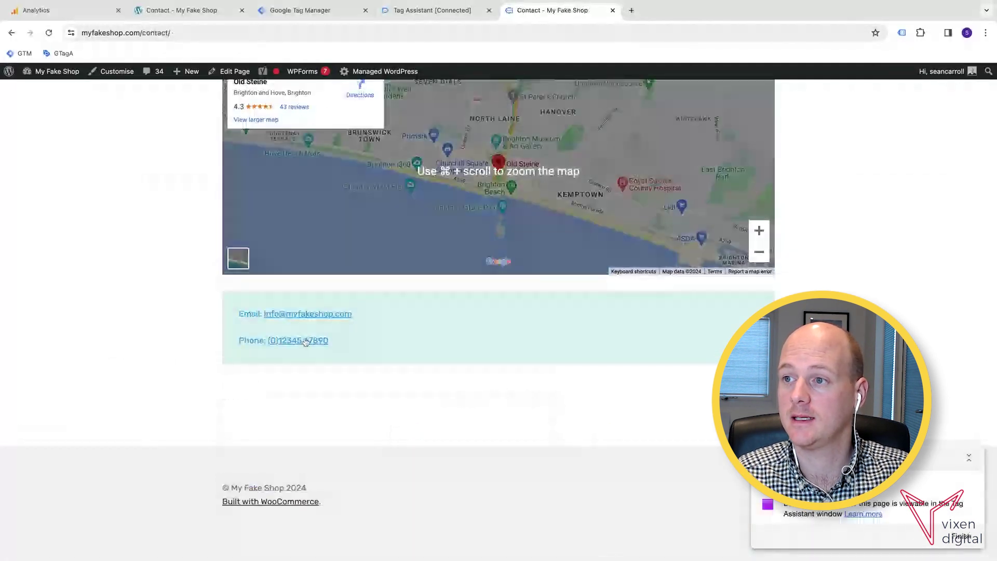
Step: In Tag Assistant, select event 18 Link Click to confirm GA4 - Phone Number Link Click succeeded
{"action": "left_click", "coordinate": [415, 15]}
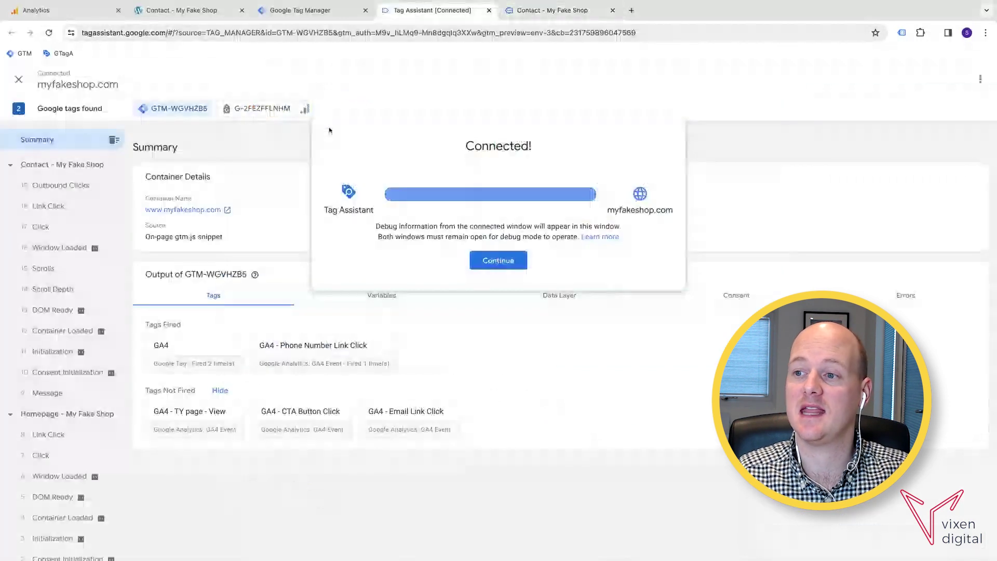
{"action": "left_click", "coordinate": [507, 261]}
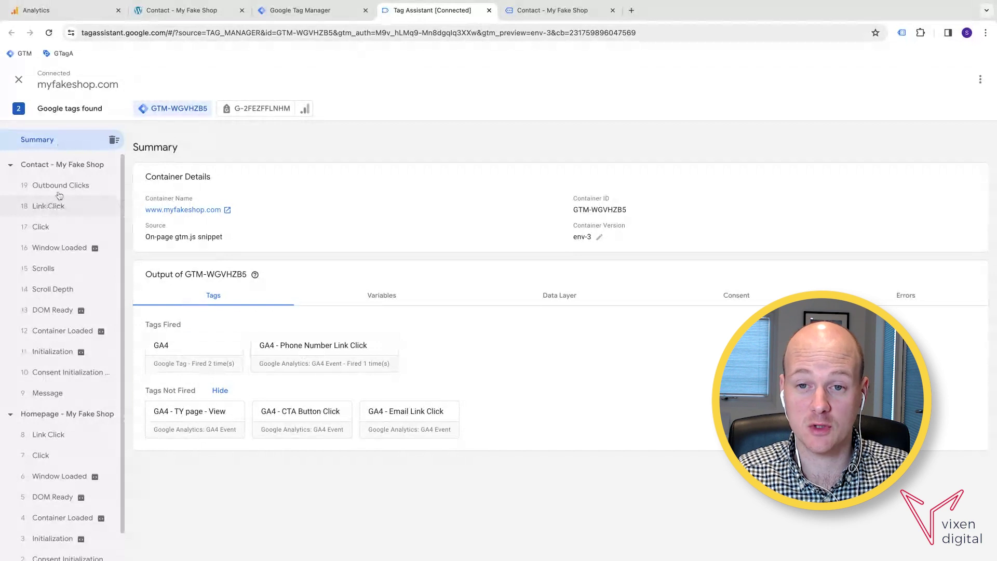
{"action": "left_click", "coordinate": [45, 207]}
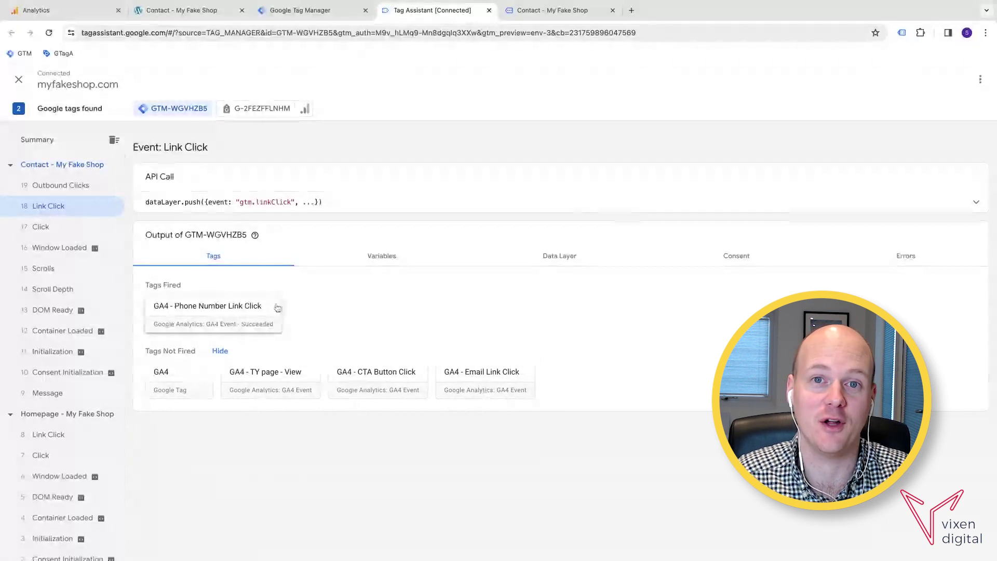
{"action": "left_click", "coordinate": [234, 312]}
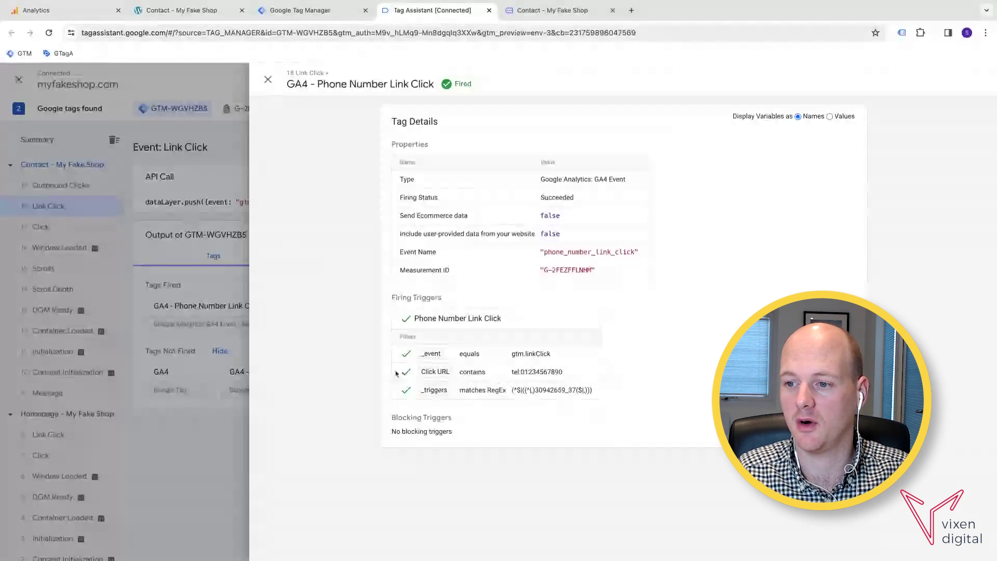
{"action": "left_click", "coordinate": [269, 81]}
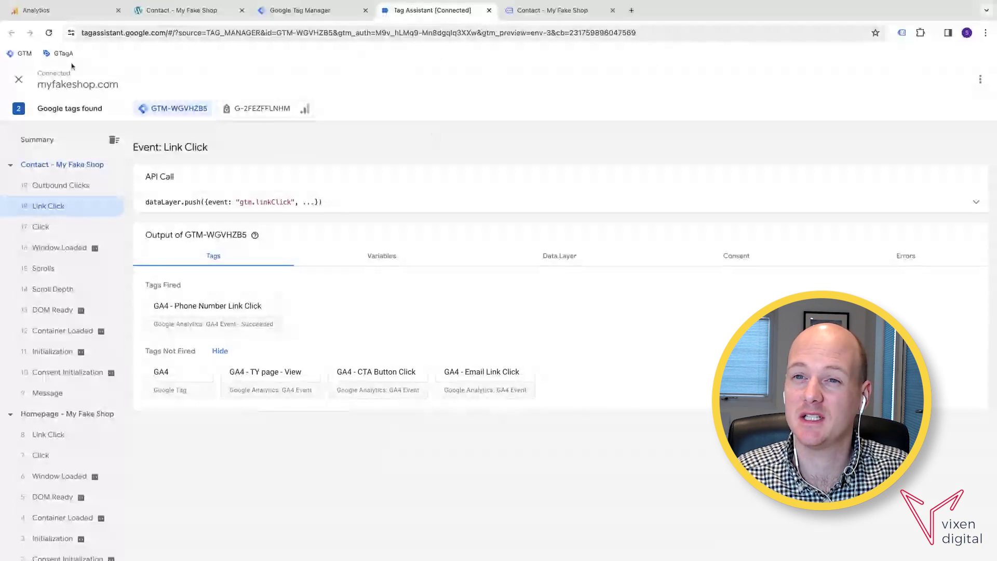
Step: Find phone_number_link_click in Analytics DebugView, copy the event name, and go to Conversion Events
{"action": "left_click", "coordinate": [39, 18]}
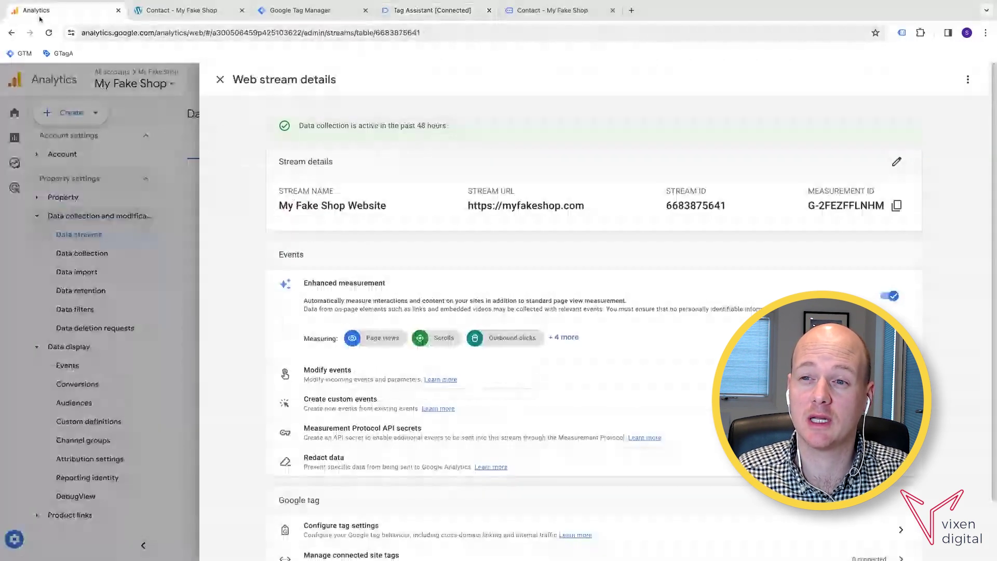
{"action": "left_click", "coordinate": [218, 81]}
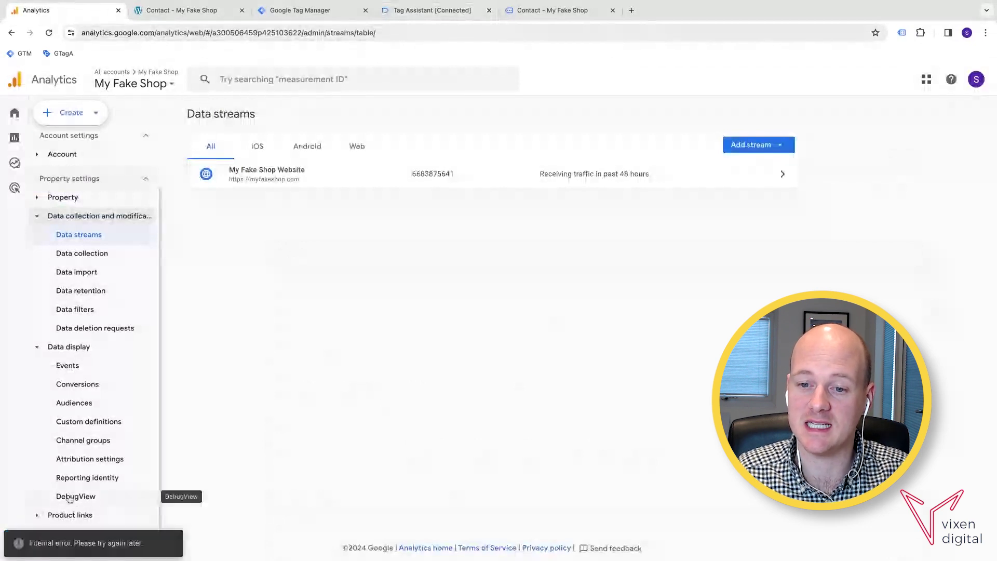
{"action": "left_click", "coordinate": [70, 497]}
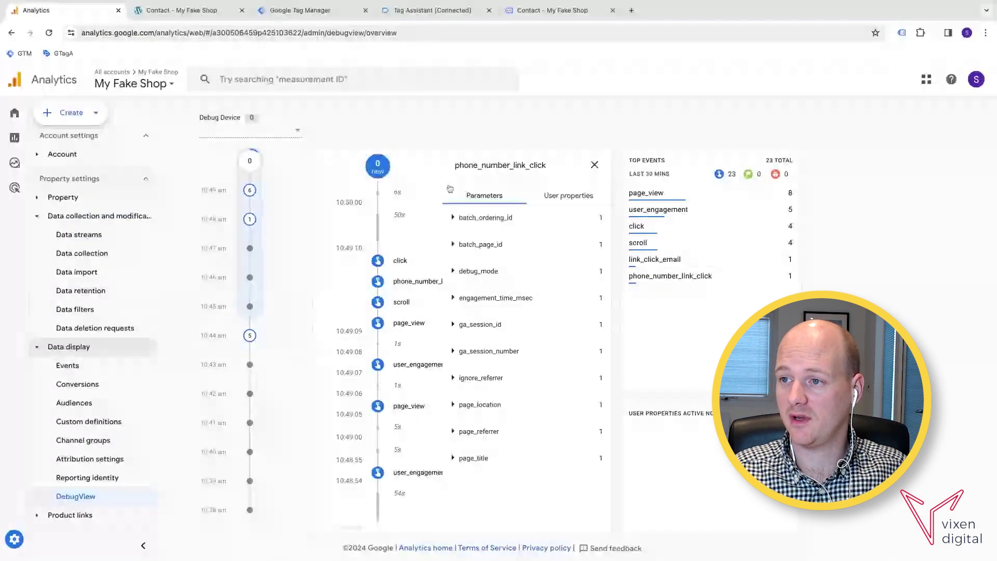
{"action": "left_click_drag", "start_coordinate": [508, 165], "coordinate": [550, 167]}
{"action": "double_click", "coordinate": [549, 167]}
{"action": "key", "text": "ctrl+c"}
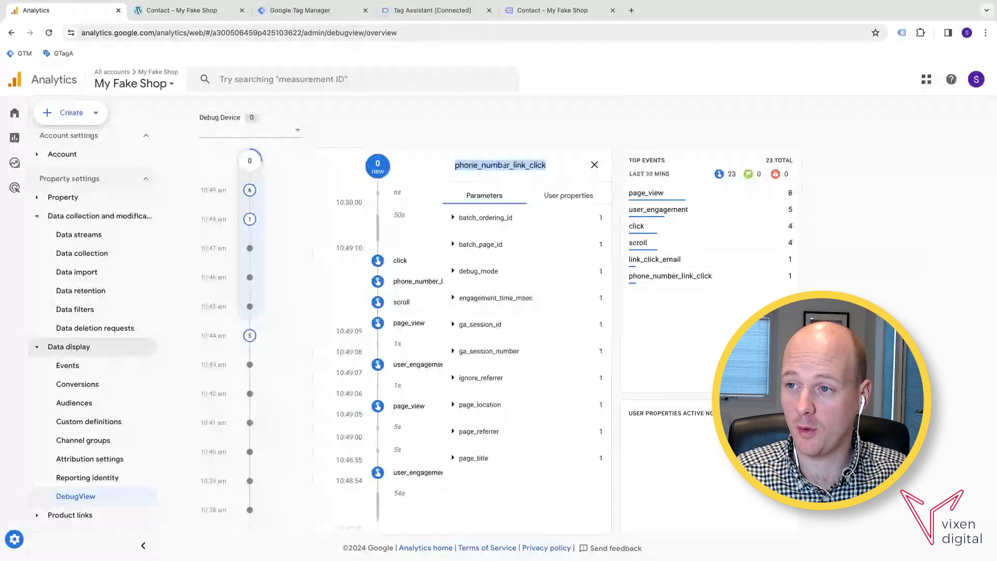
{"action": "left_click", "coordinate": [83, 384]}
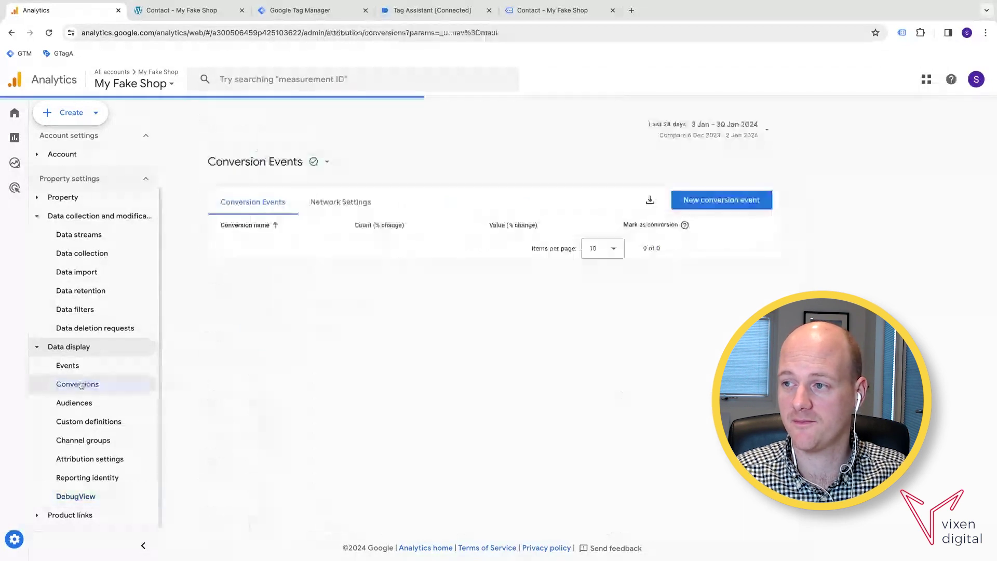
Step: Add a new conversion event named phone_number_link_click and save it
{"action": "left_click", "coordinate": [715, 203]}
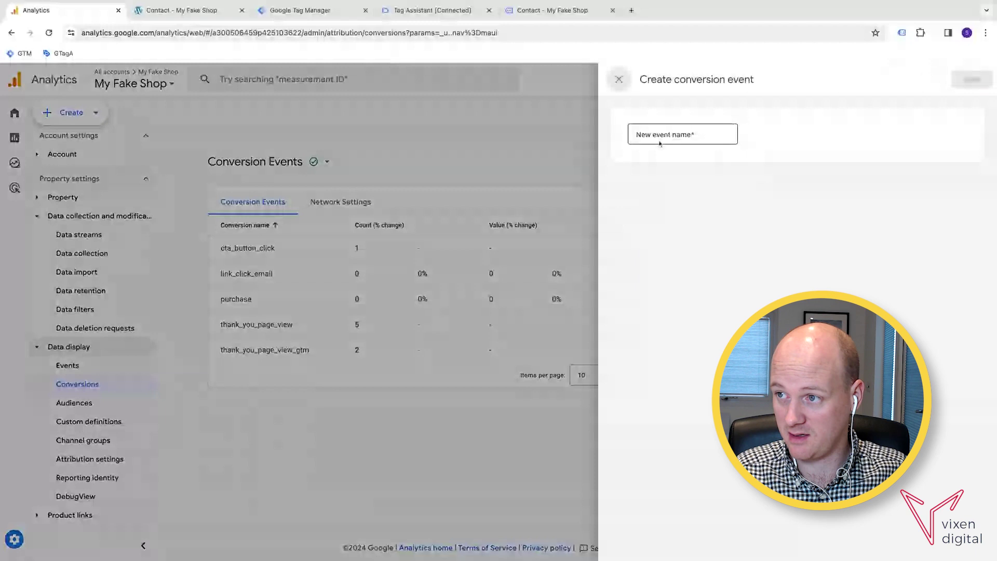
{"action": "left_click", "coordinate": [660, 143]}
{"action": "key", "text": "ctrl+v"}
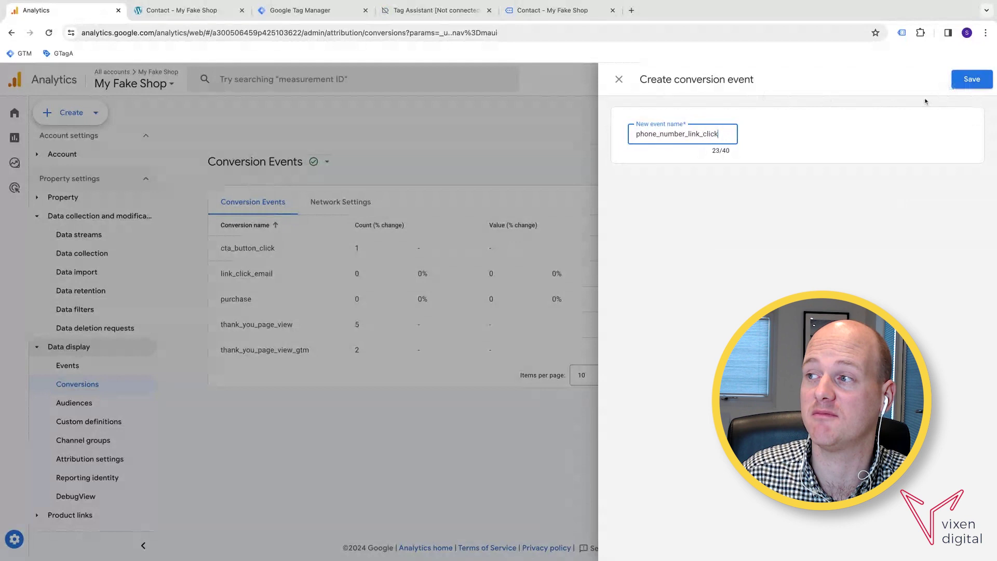
{"action": "left_click", "coordinate": [619, 79]}
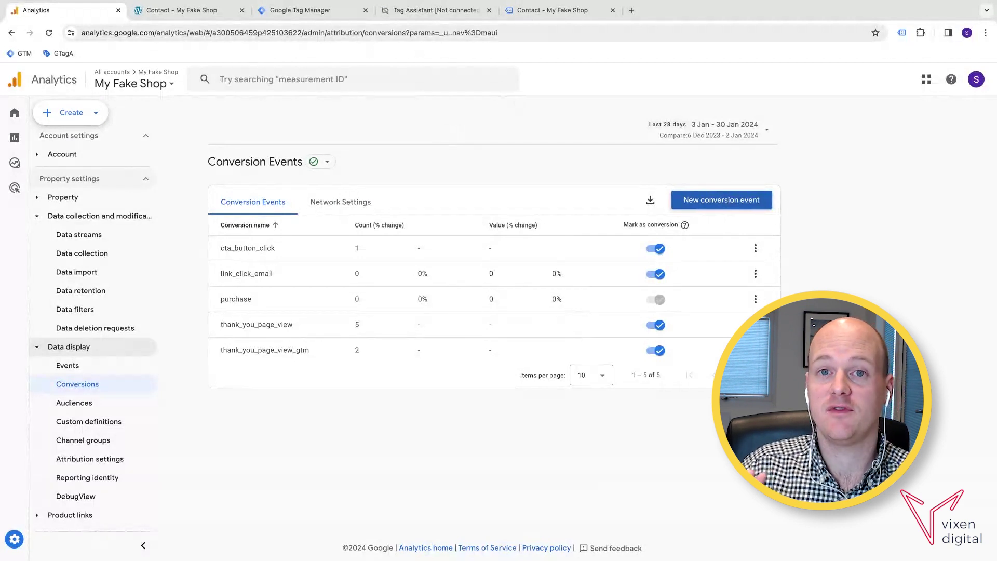
Step: Submit the workspace as version 'Added GA4 phone number click event' and publish it live
{"action": "left_click", "coordinate": [300, 10]}
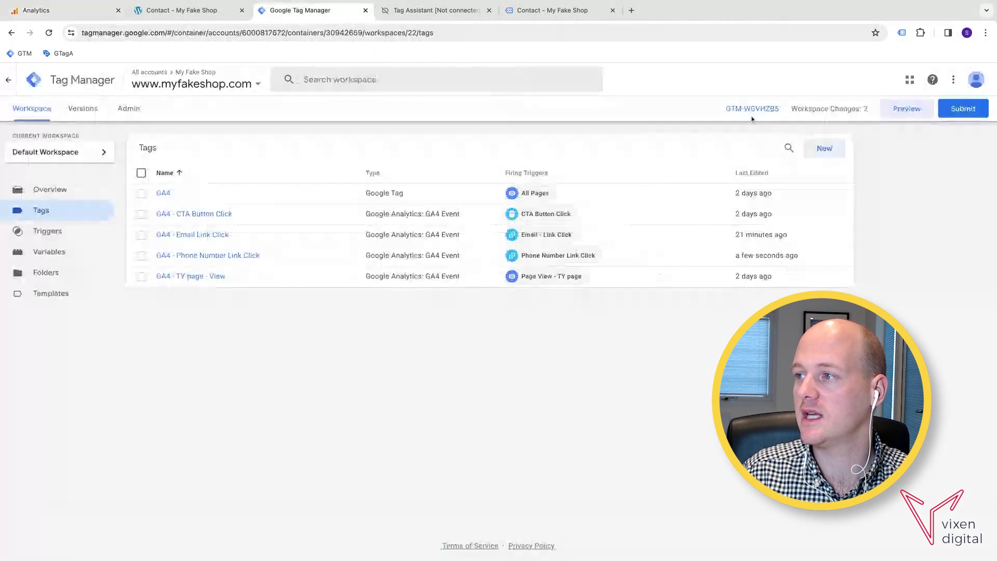
{"action": "left_click", "coordinate": [965, 112]}
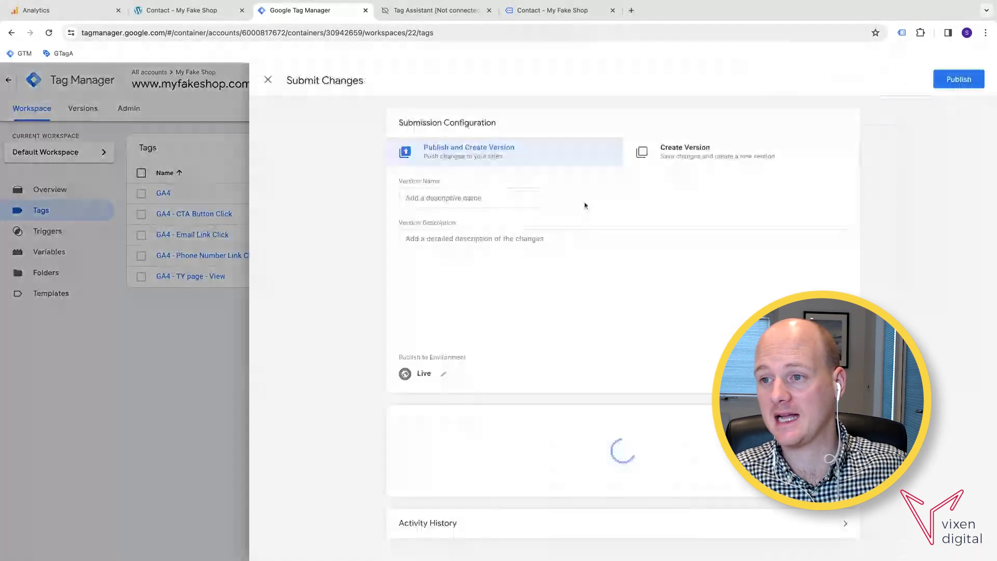
{"action": "left_click", "coordinate": [487, 195]}
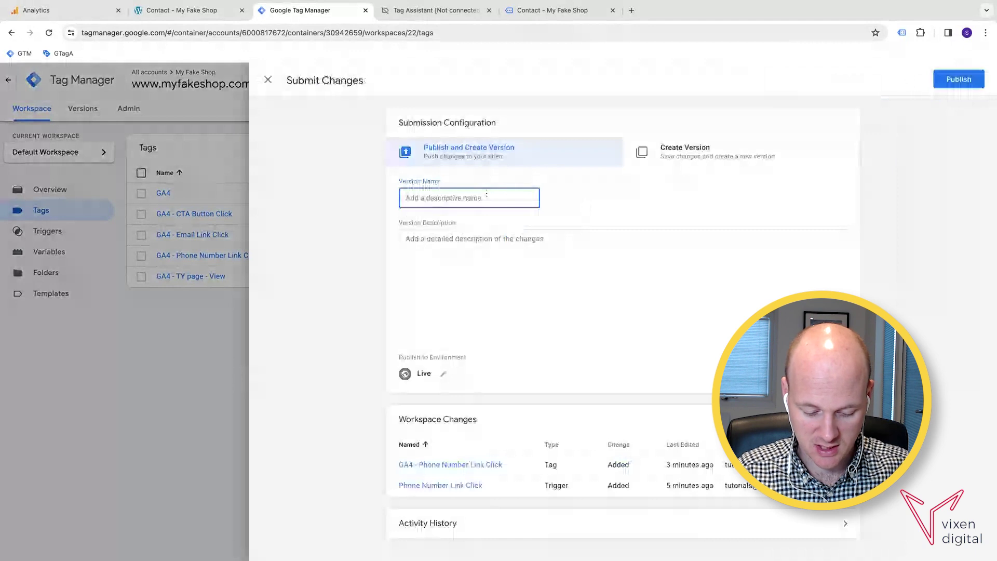
{"action": "type", "text": "Added GA$ phone n"}
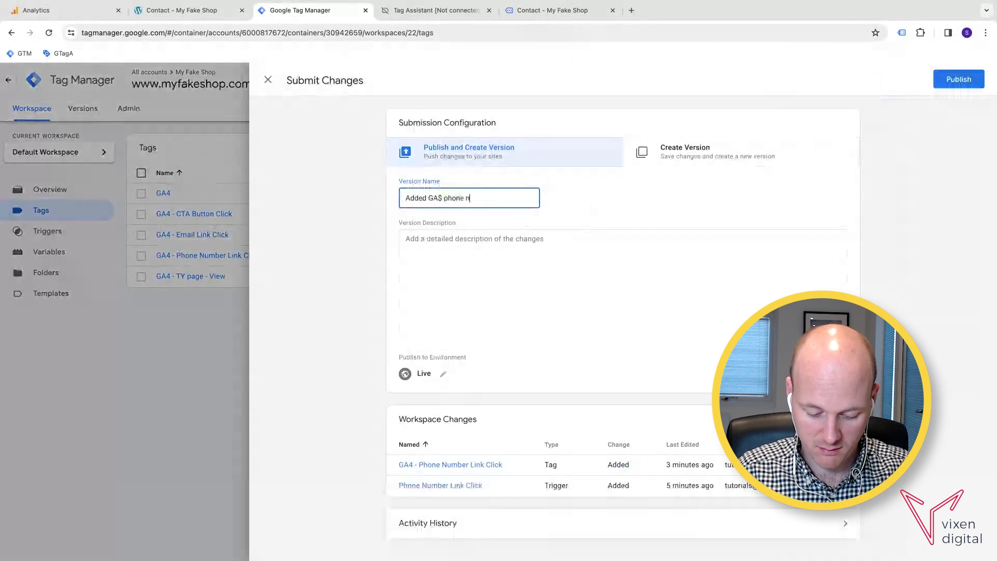
{"action": "type", "text": "umber cl"}
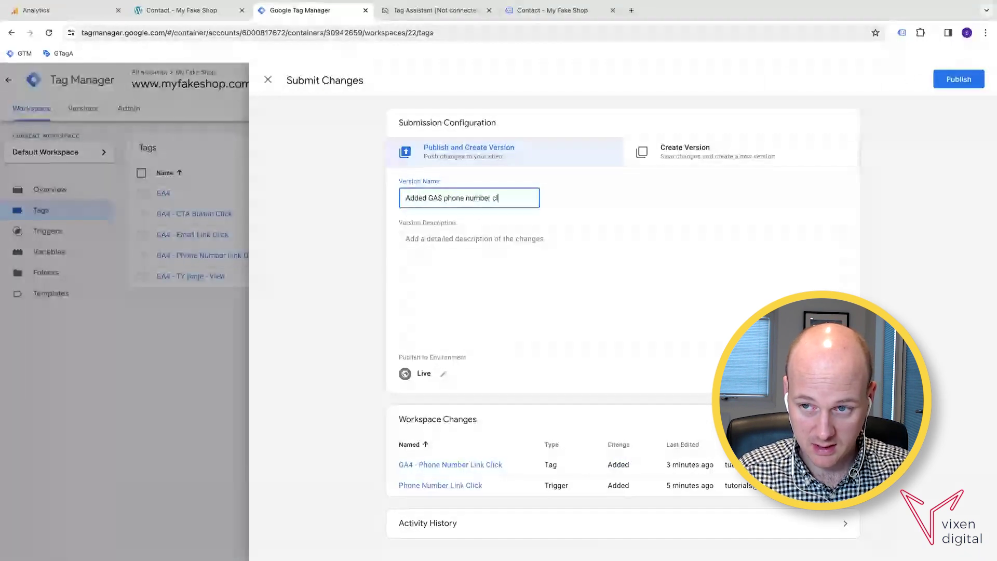
{"action": "type", "text": "ick event"}
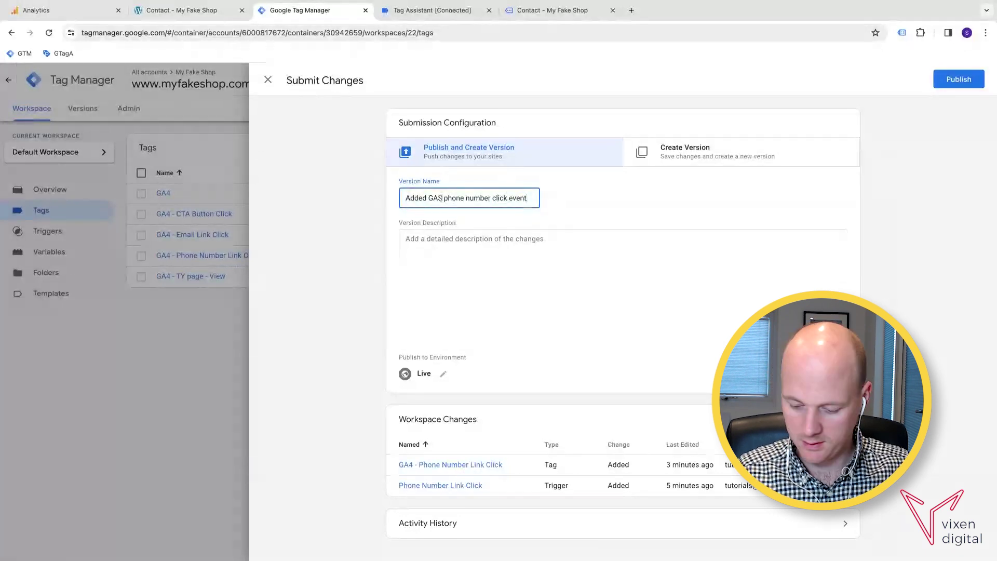
{"action": "left_click", "coordinate": [441, 198]}
{"action": "key", "text": "BackSpace"}
{"action": "type", "text": "4"}
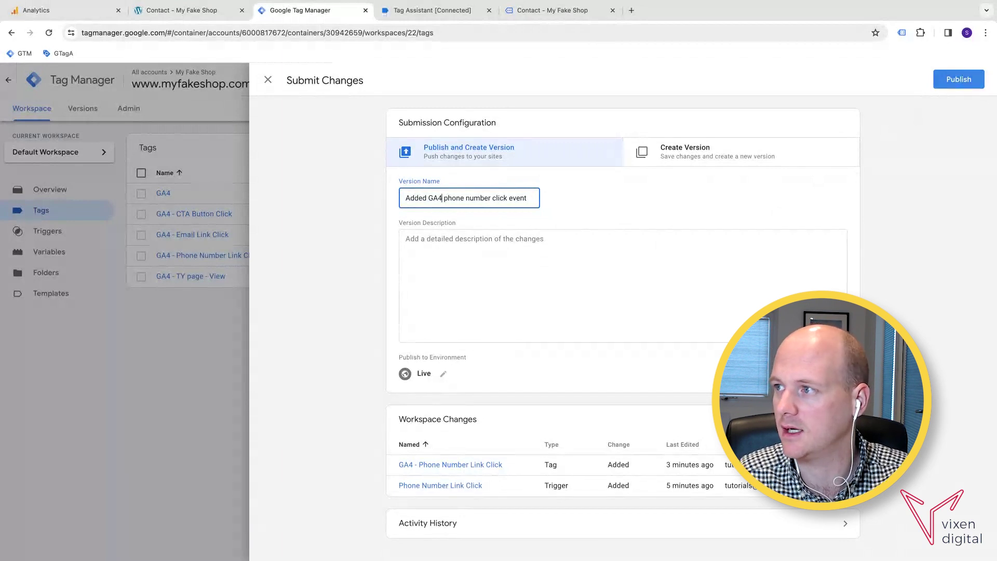
{"action": "left_click", "coordinate": [958, 79]}
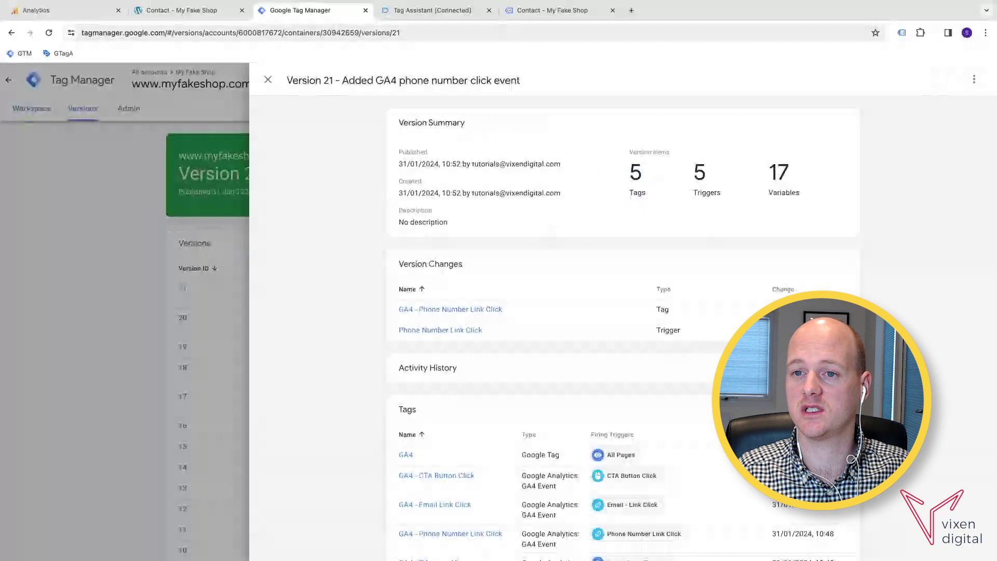
Step: Close the Version 21 details to see it marked Live and Latest in the Versions list
{"action": "left_click", "coordinate": [117, 179]}
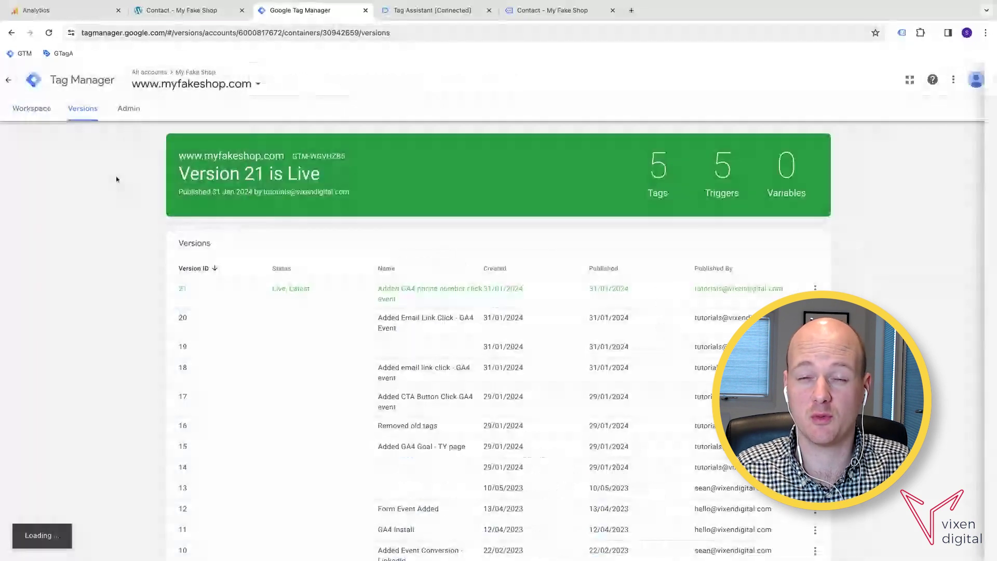